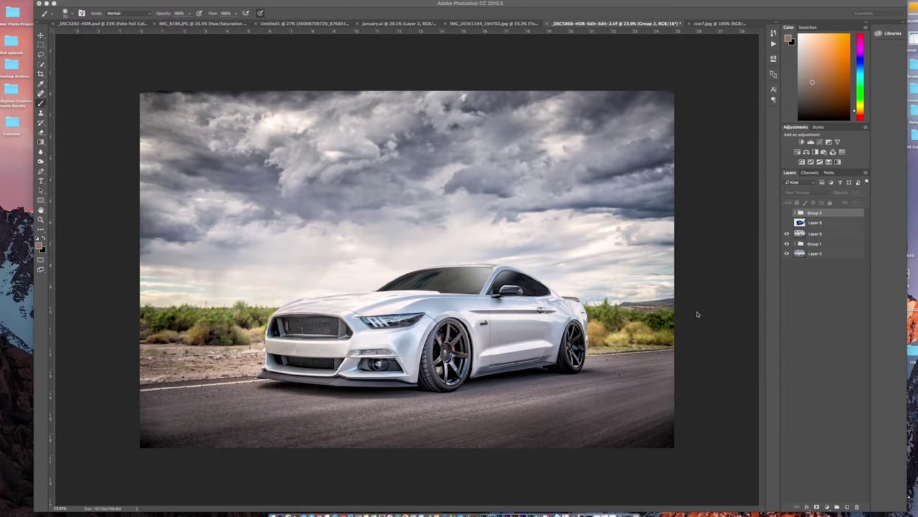
Step: Preview the blue RX-7 photo and the mesh-wheel group over the Mustang, leaving the RX-7 visible
left_click(787, 223)
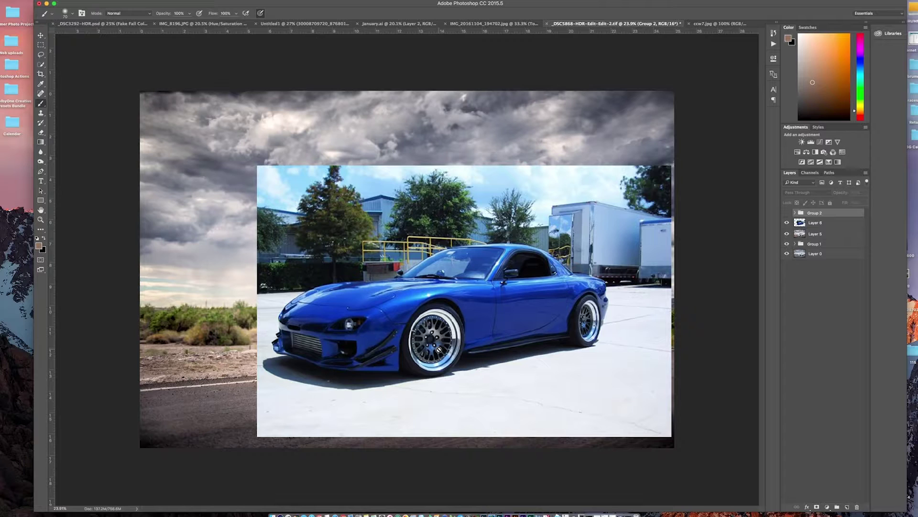
left_click(787, 222)
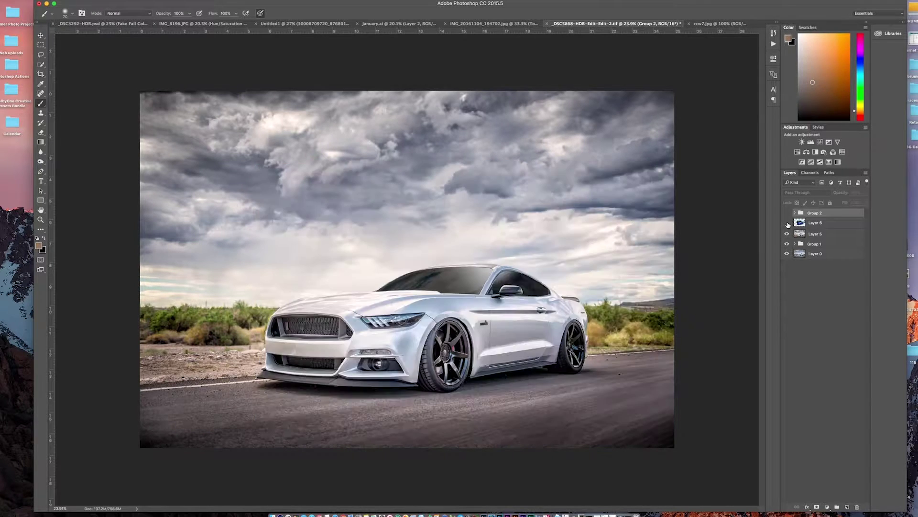
left_click(788, 212)
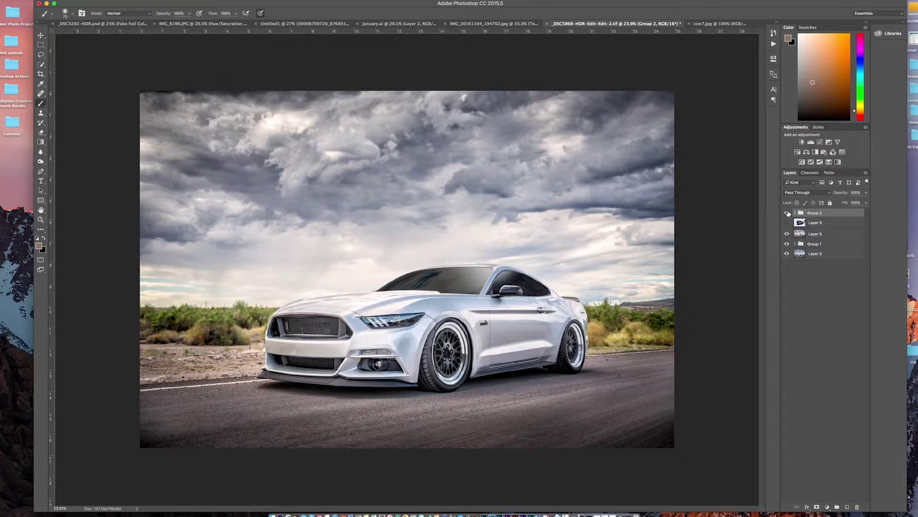
left_click(787, 212)
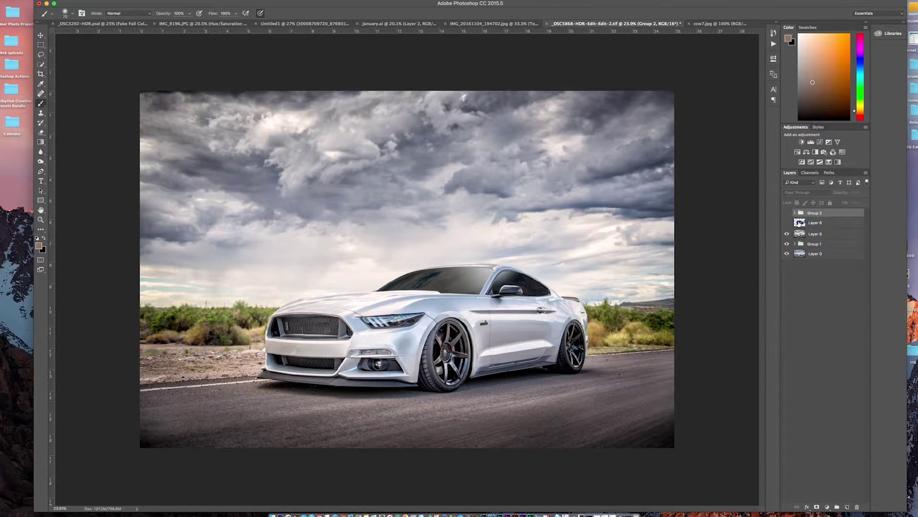
left_click(787, 223)
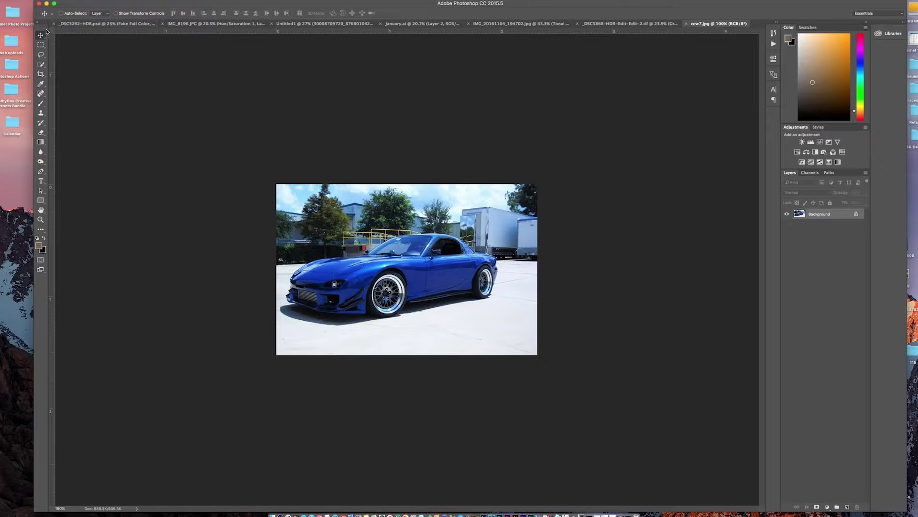
Step: Bring the ccw7.jpg RX-7 photo into the Mustang document, accepting the bit-depth and colour-profile prompts
left_click_drag(427, 285, 630, 24)
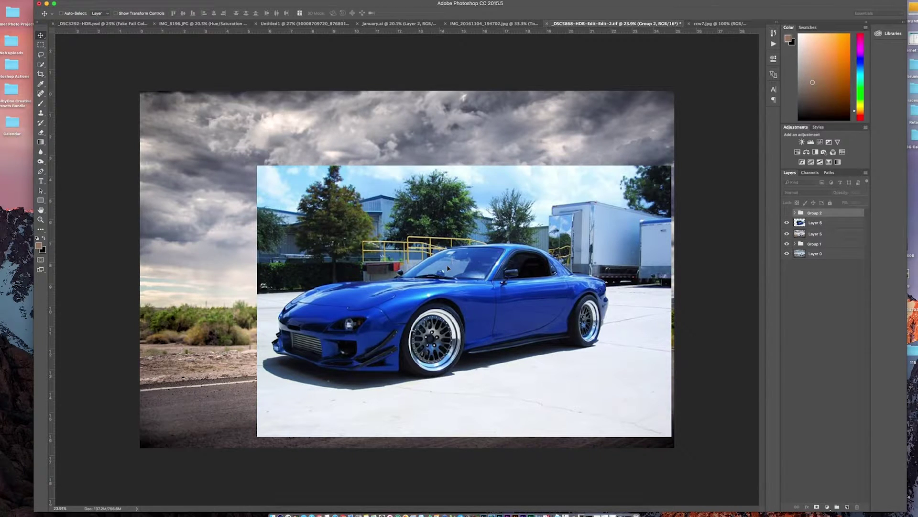
left_click_drag(449, 268, 449, 268)
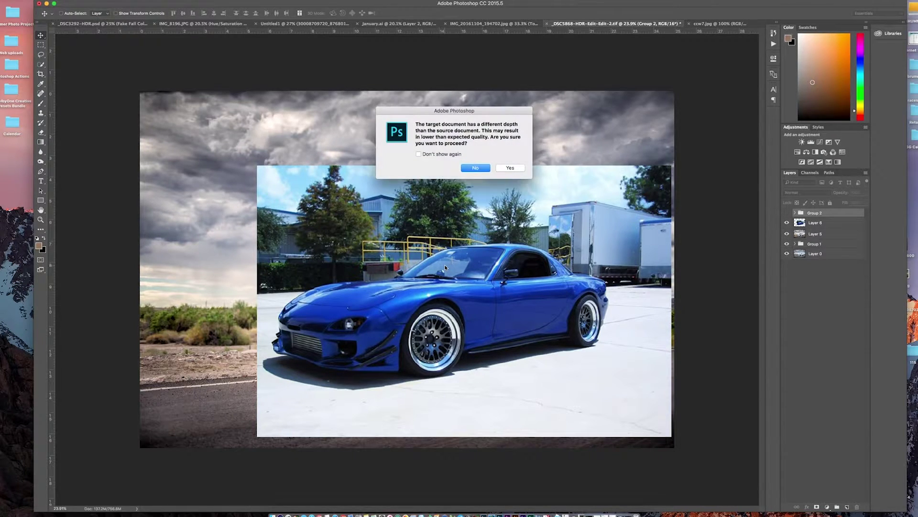
left_click(509, 168)
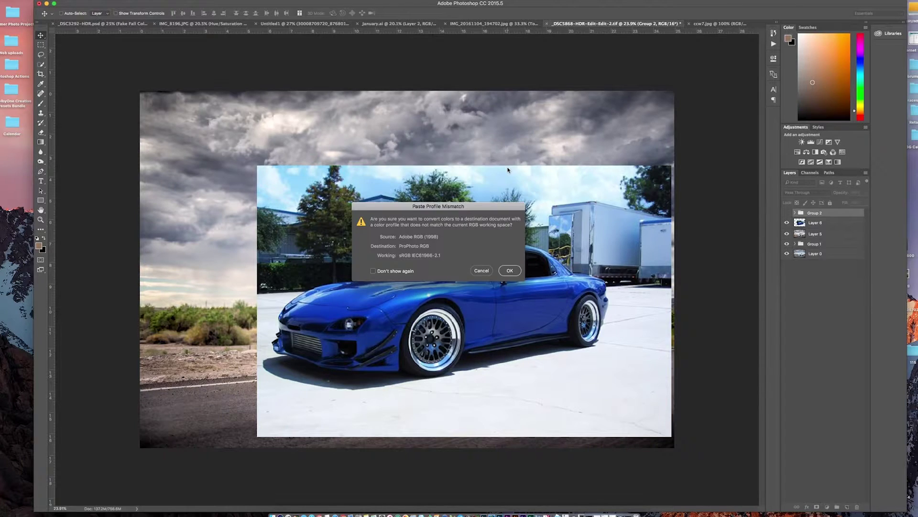
left_click(509, 271)
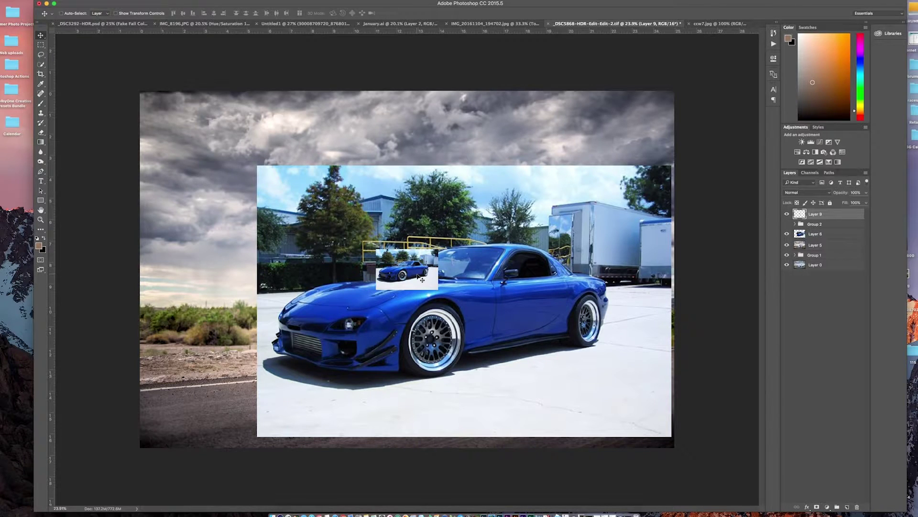
Step: Scale the pasted RX-7 layer up to near full frame and shift it right and down
key("super+t")
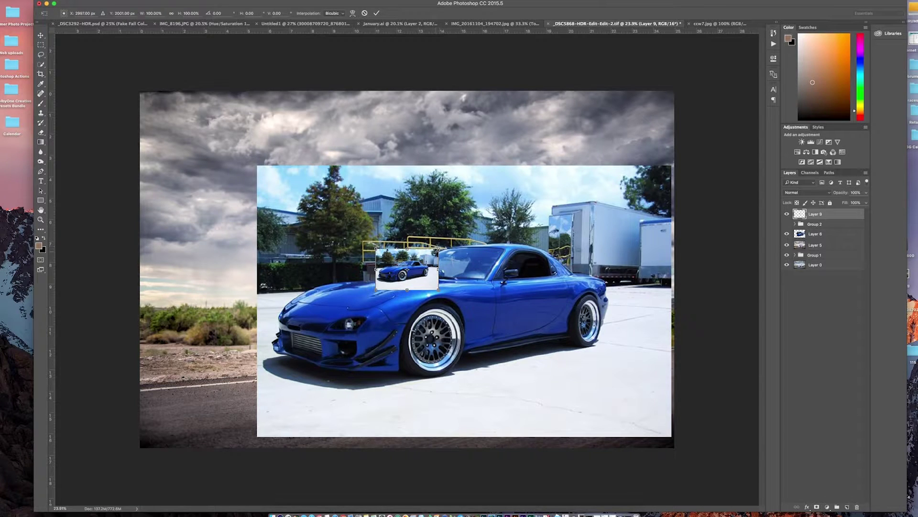
left_click_drag(437, 249, 649, 164)
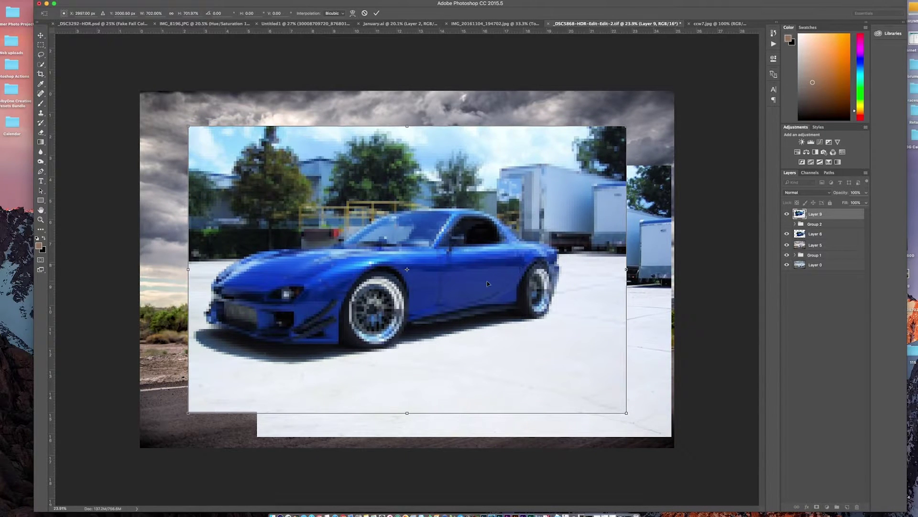
left_click_drag(487, 284, 532, 306)
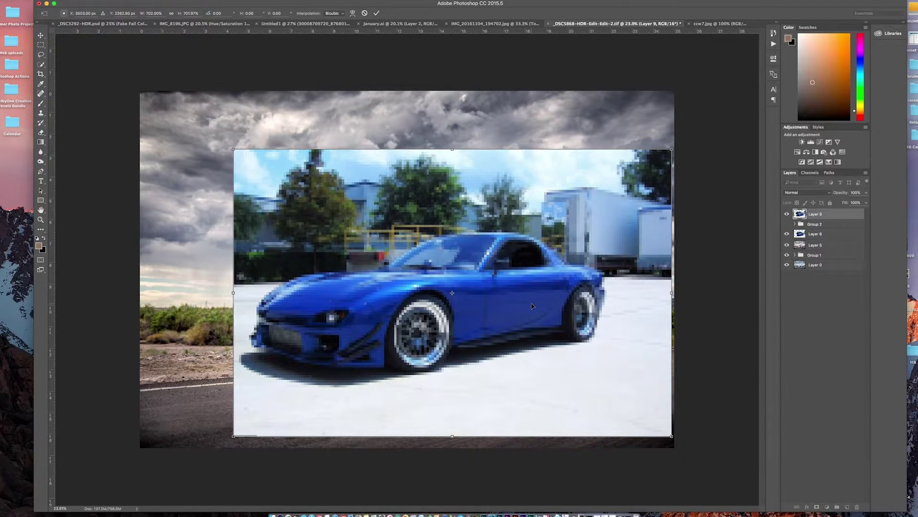
key("Return")
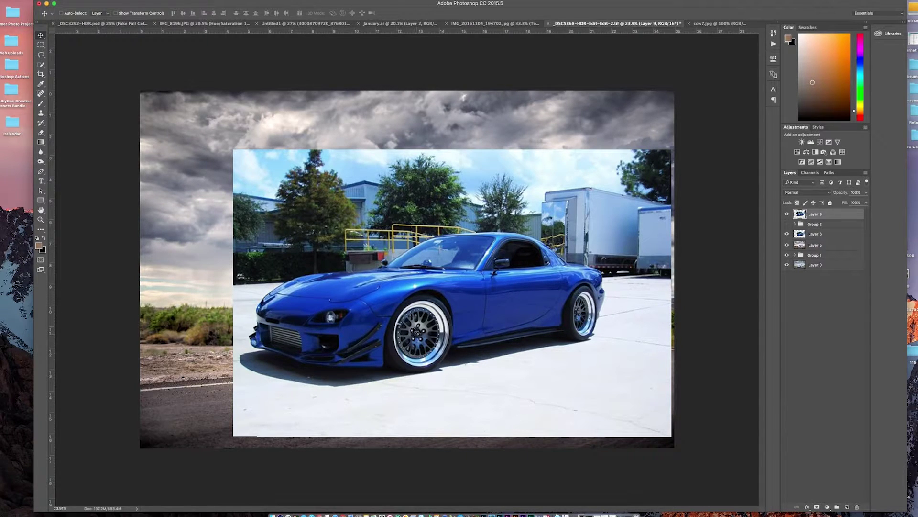
Step: Hide the older car layer, lasso the RX-7's front wheel onto a new layer, and check it
left_click(787, 234)
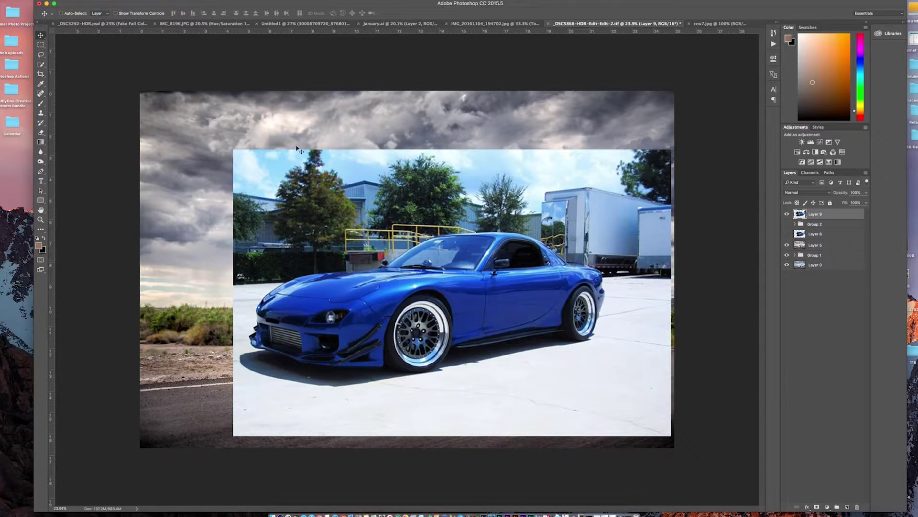
left_click(40, 53)
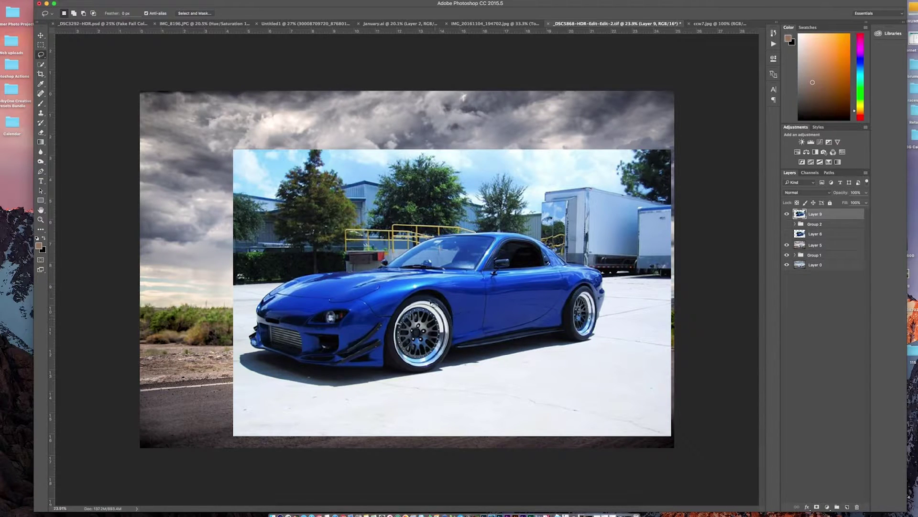
mouse_move(446, 301)
left_mouse_down()
mouse_move(424, 290)
mouse_move(399, 299)
mouse_move(381, 340)
mouse_move(390, 366)
mouse_move(424, 379)
mouse_move(444, 372)
mouse_move(459, 342)
mouse_move(446, 302)
left_mouse_up()
key("super+j")
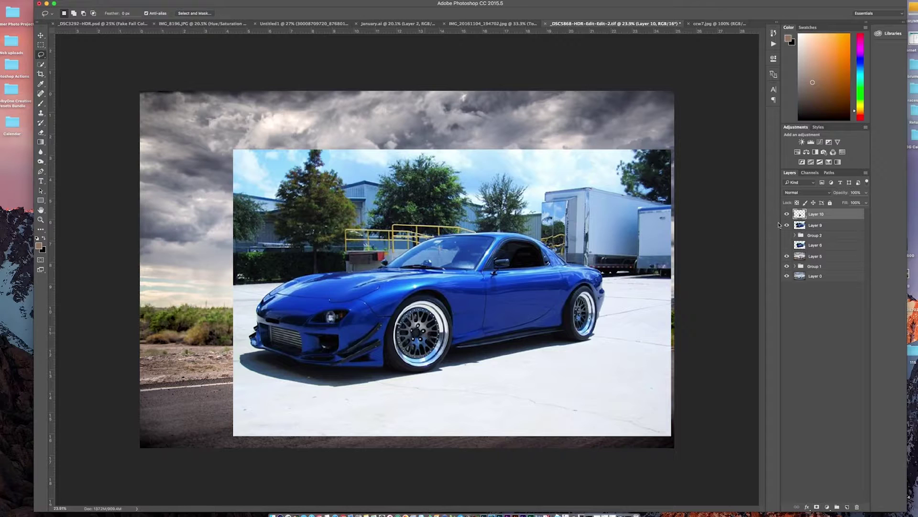
left_click(787, 226)
left_click(787, 214)
left_click(786, 214)
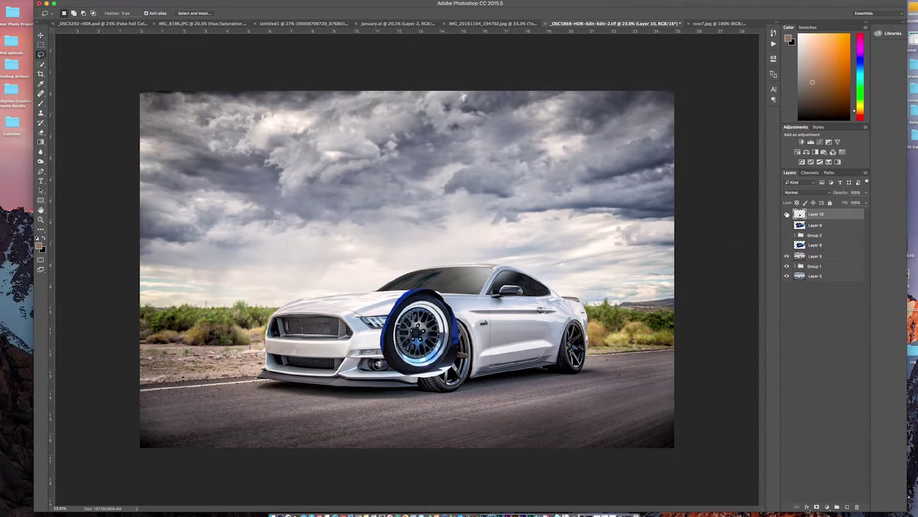
left_click(787, 214)
left_click(787, 214)
left_click(787, 214)
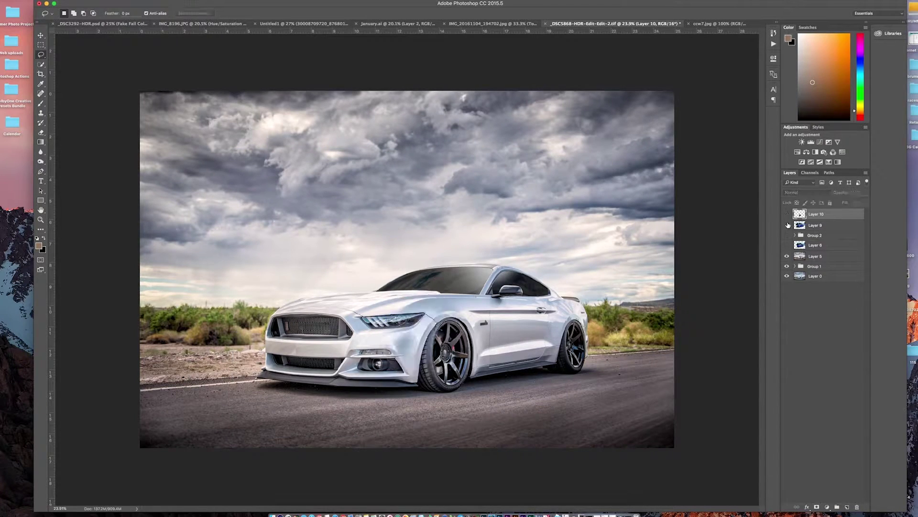
Step: Lasso the RX-7's rear wheel onto its own layer and check it over the Mustang
left_click(787, 226)
left_click(799, 226)
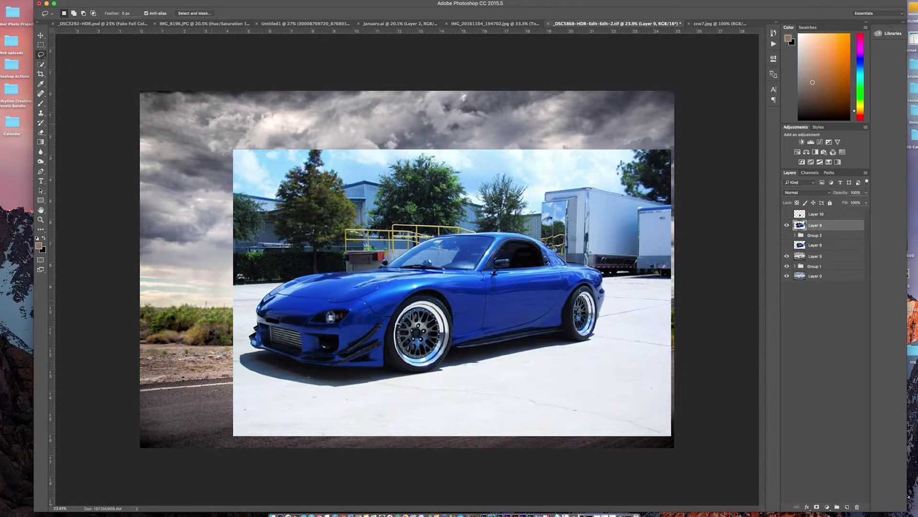
mouse_move(577, 278)
left_mouse_down()
mouse_move(557, 306)
mouse_move(564, 341)
mouse_move(595, 345)
mouse_move(598, 287)
left_mouse_up()
key("super+j")
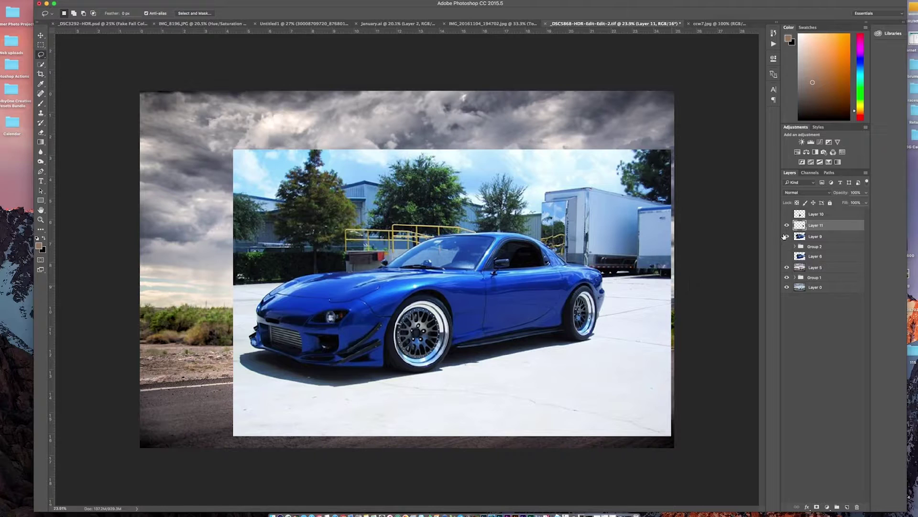
left_click(786, 236)
left_click(787, 225)
left_click(787, 225)
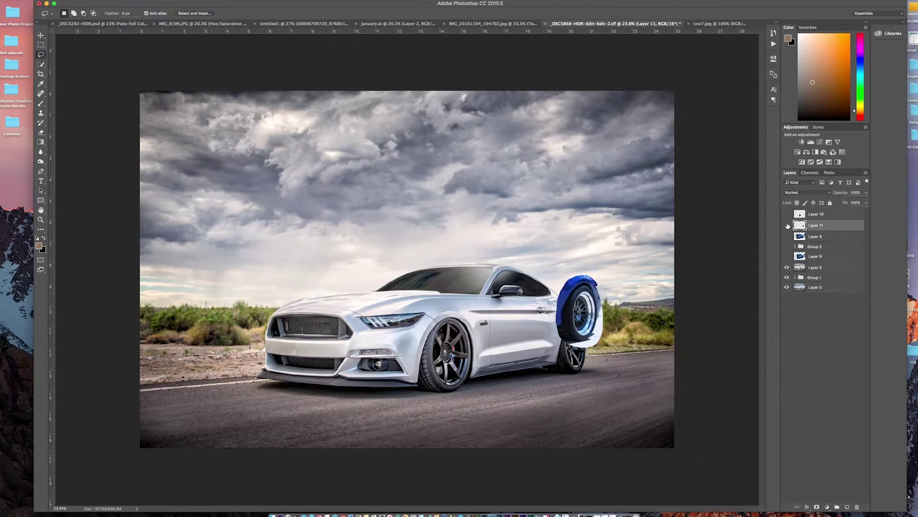
left_click(787, 225)
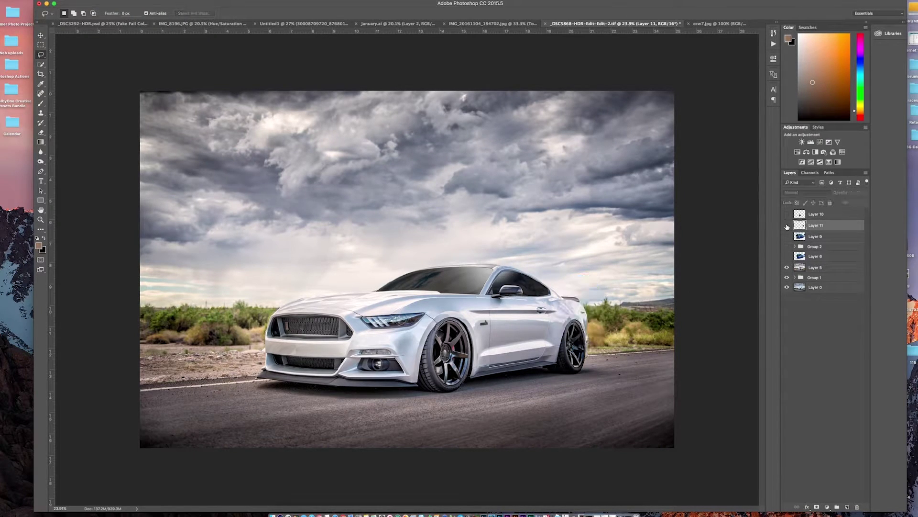
Step: Show Layer 10, move it over the Mustang's front wheel, and lower its opacity to 70%
left_click(816, 214)
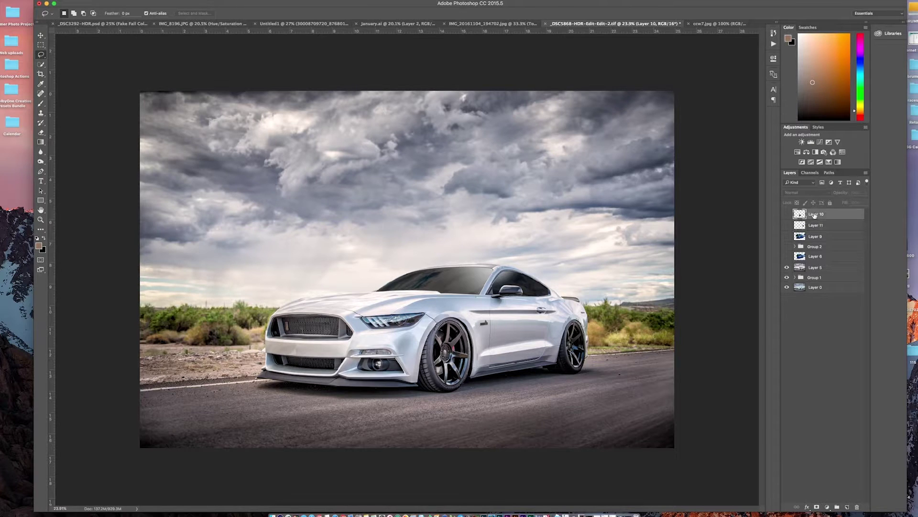
left_click(788, 215)
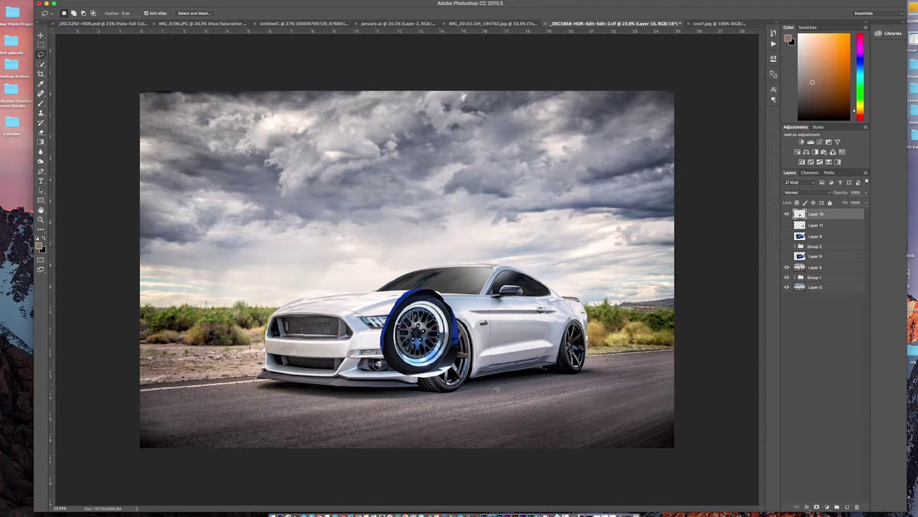
scroll(465, 354, "up", 5)
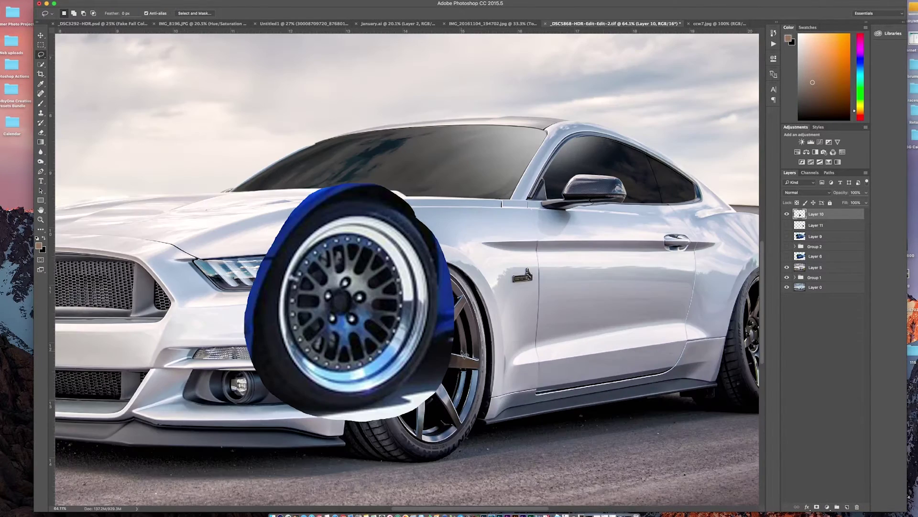
left_click(41, 36)
left_click_drag(334, 301, 423, 359)
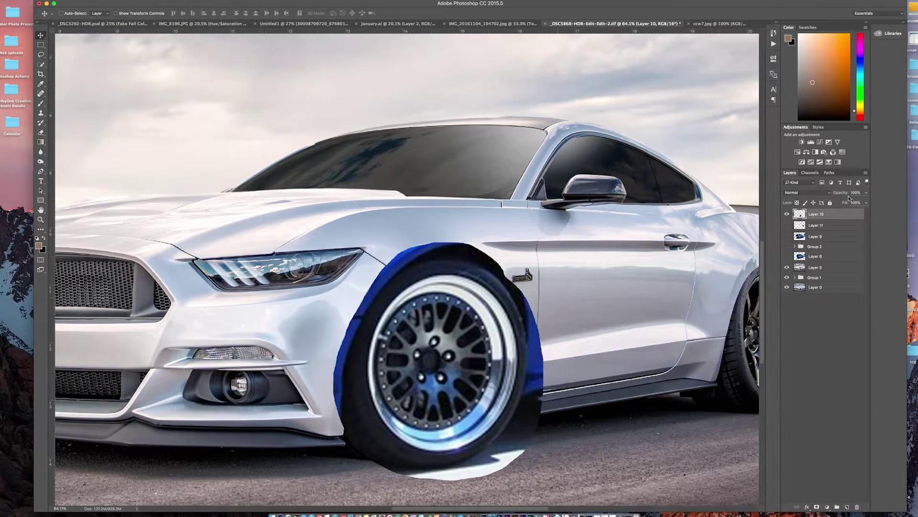
left_click_drag(845, 195, 834, 196)
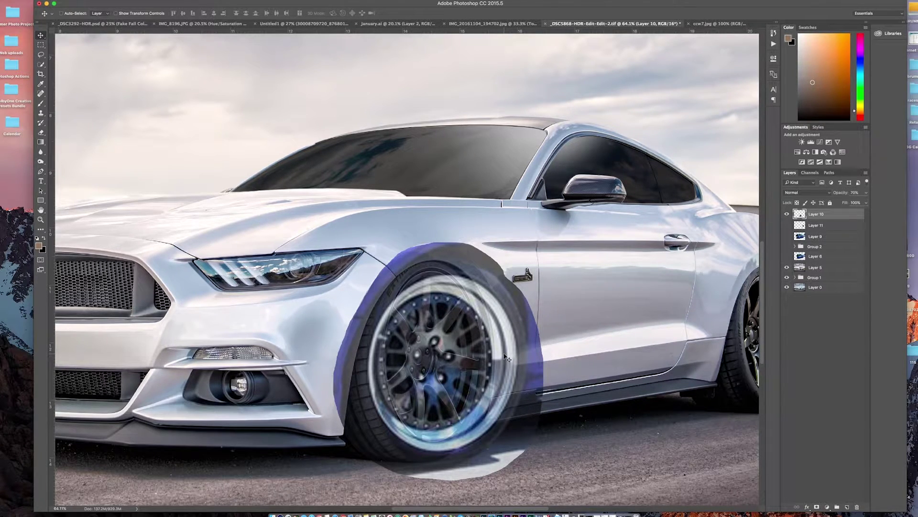
Step: Free-transform the front-wheel copy, narrowing it from both sides and stretching it slightly taller
key("super+t")
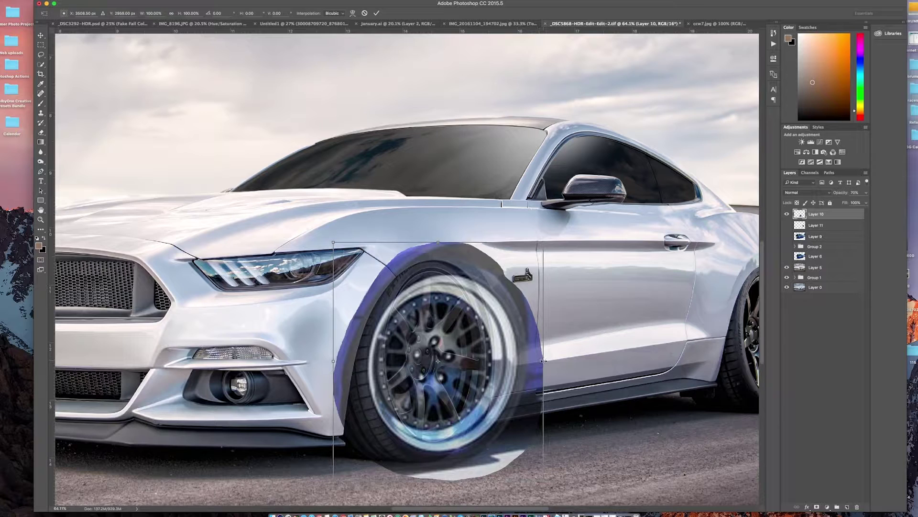
left_click_drag(544, 362, 537, 361)
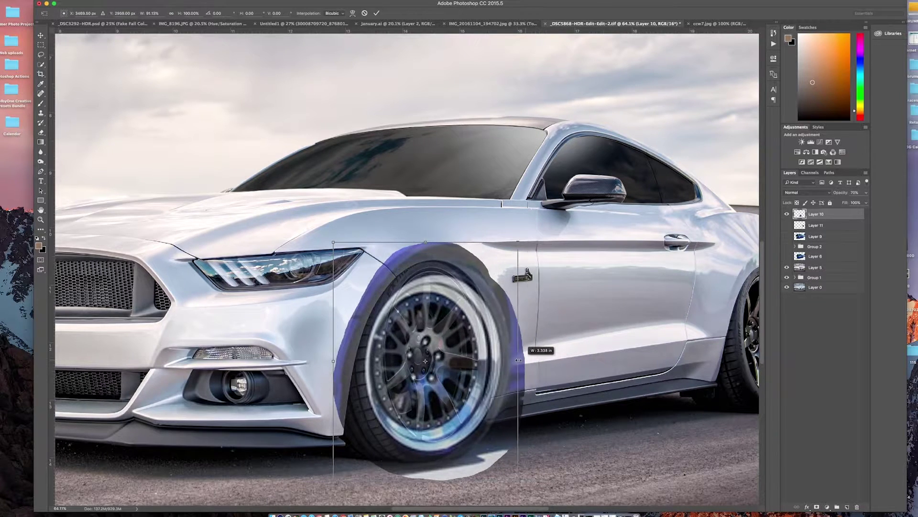
left_click_drag(519, 360, 502, 360)
left_click_drag(331, 360, 358, 360)
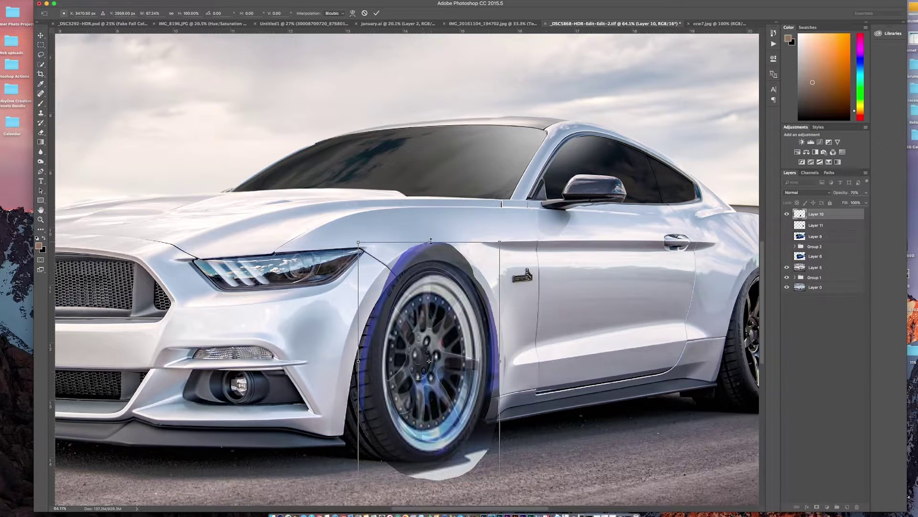
left_click_drag(430, 242, 430, 236)
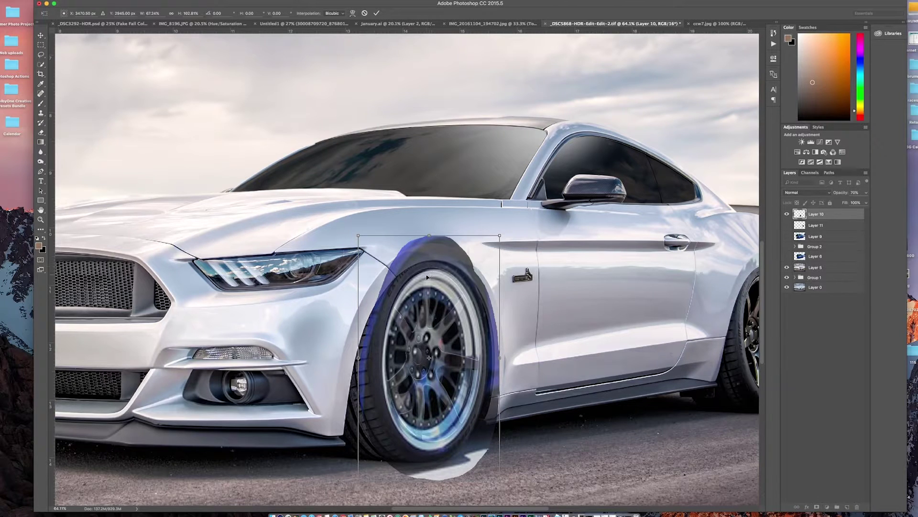
scroll(428, 277, "up", 5)
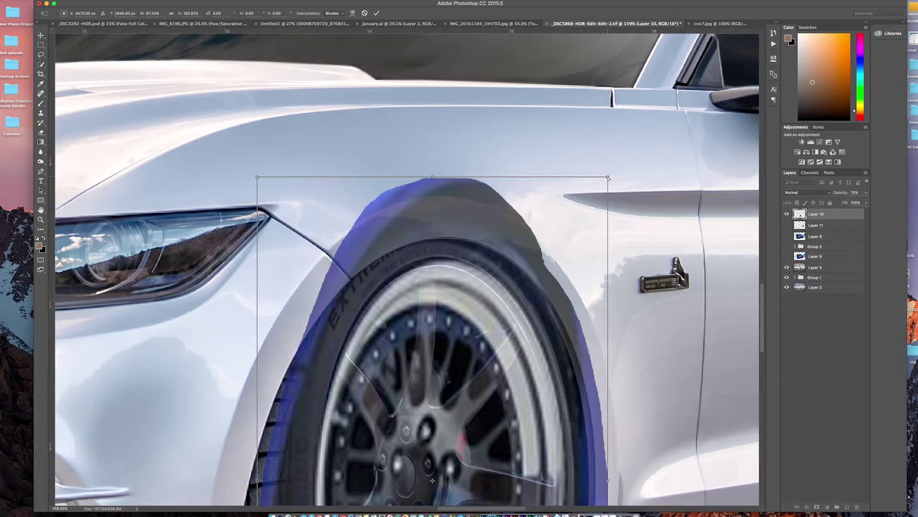
Step: Skew, shorten and rotate the rim overlay to match the front wheel's perspective
left_click_drag(608, 178, 594, 176)
scroll(569, 230, "down", 5)
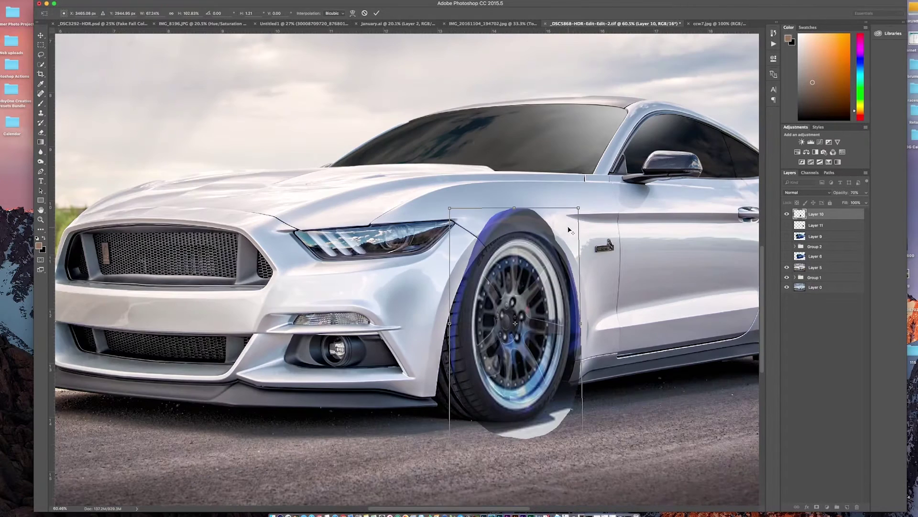
scroll(525, 439, "up", 5)
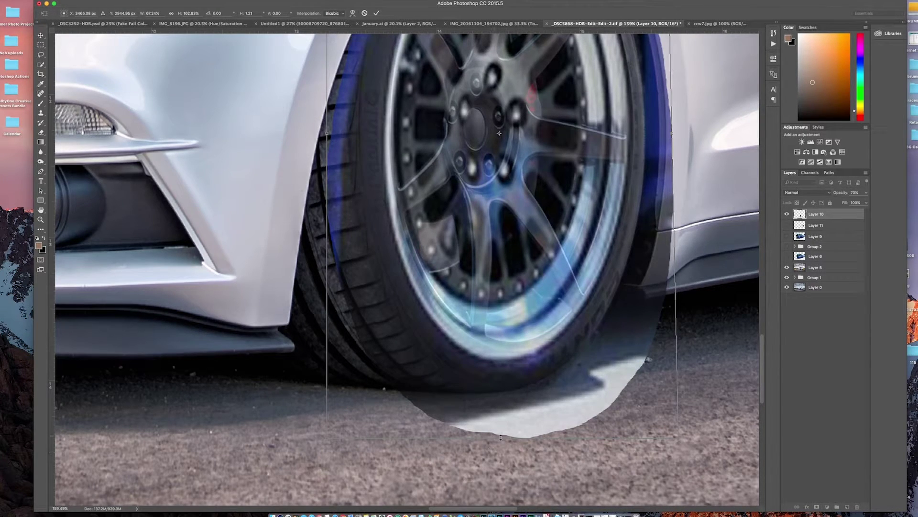
left_click_drag(506, 438, 508, 429)
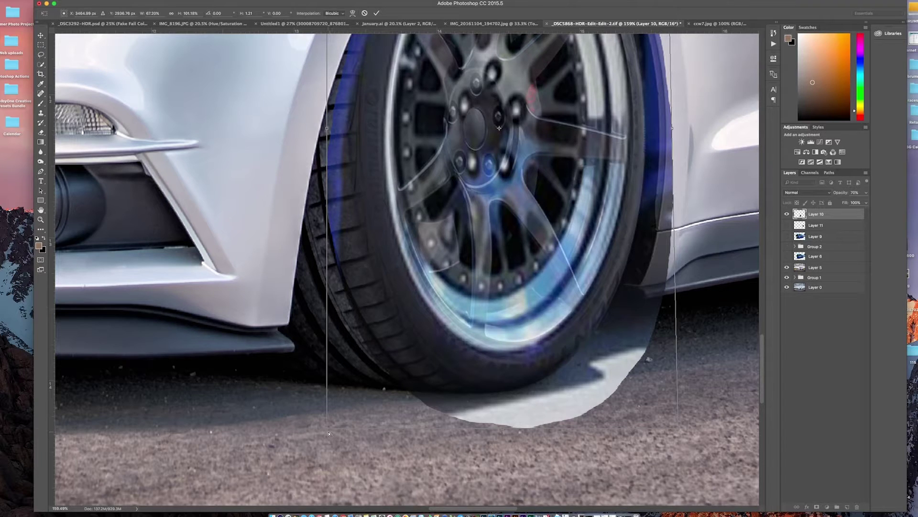
left_click_drag(328, 431, 349, 415)
key("super+0")
key("super+plus")
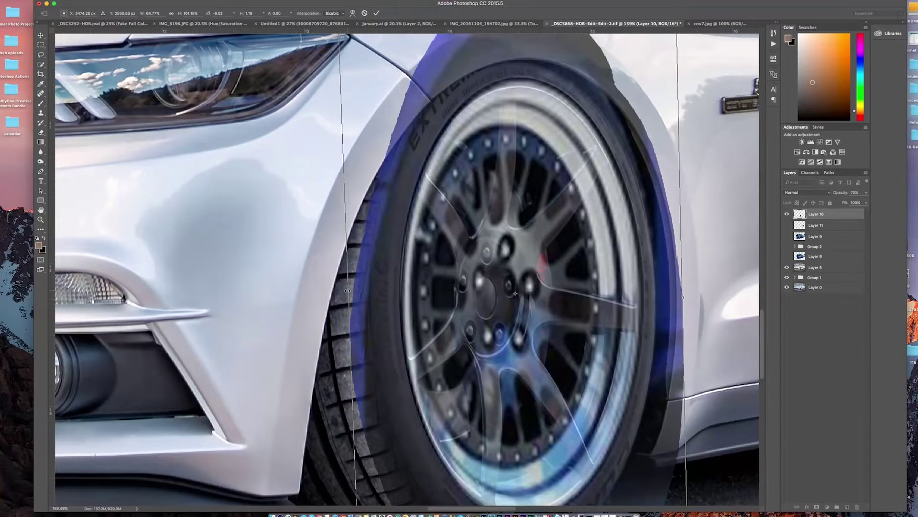
Step: Widen the rim overlay slightly to the left and restore its opacity to 100%
left_click_drag(346, 290, 344, 290)
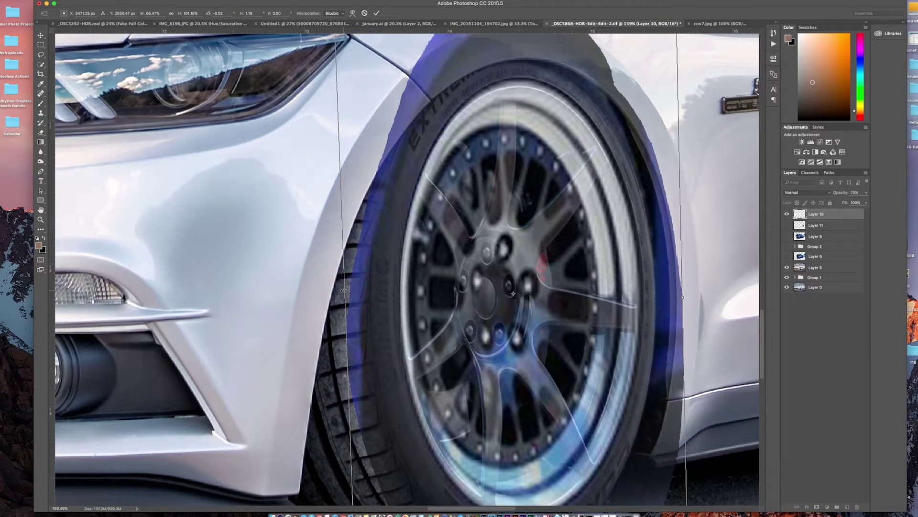
scroll(512, 170, "up", 2)
scroll(512, 171, "down", 4)
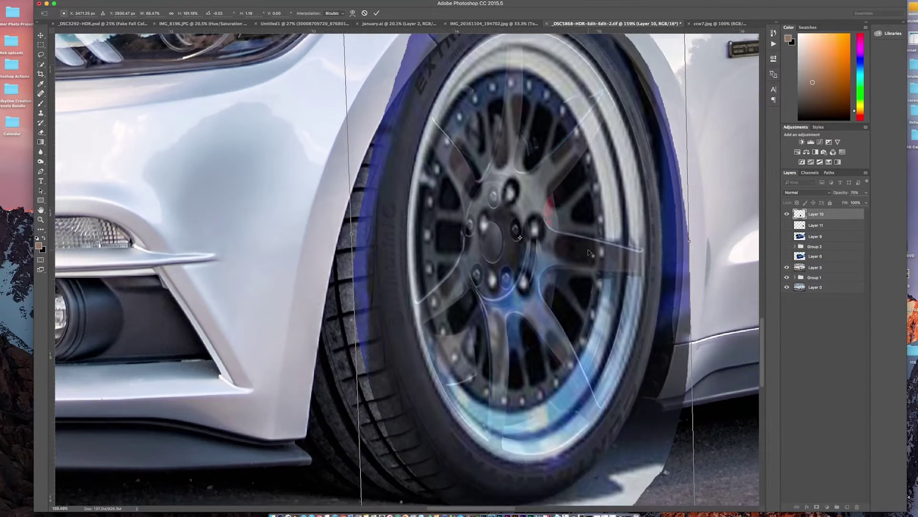
scroll(590, 253, "down", 5)
scroll(590, 252, "up", 5)
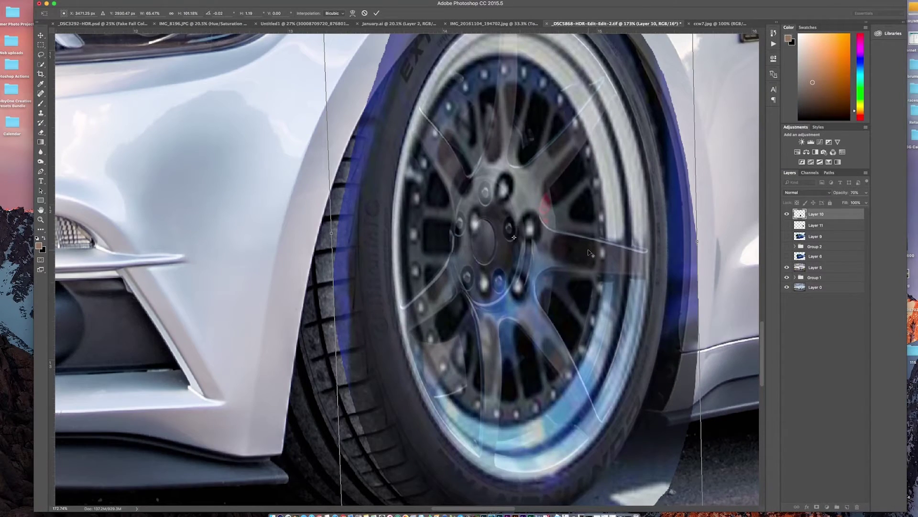
scroll(590, 252, "down", 4)
scroll(590, 252, "up", 2)
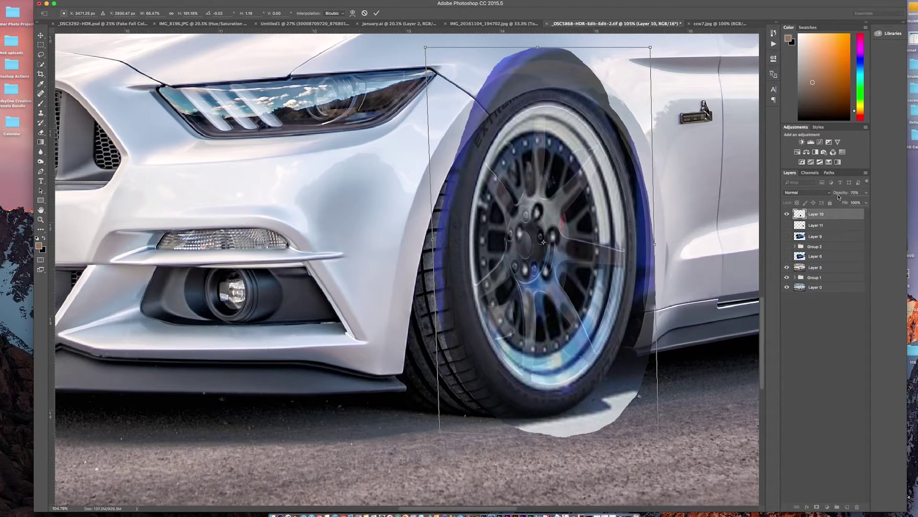
left_click_drag(840, 193, 872, 192)
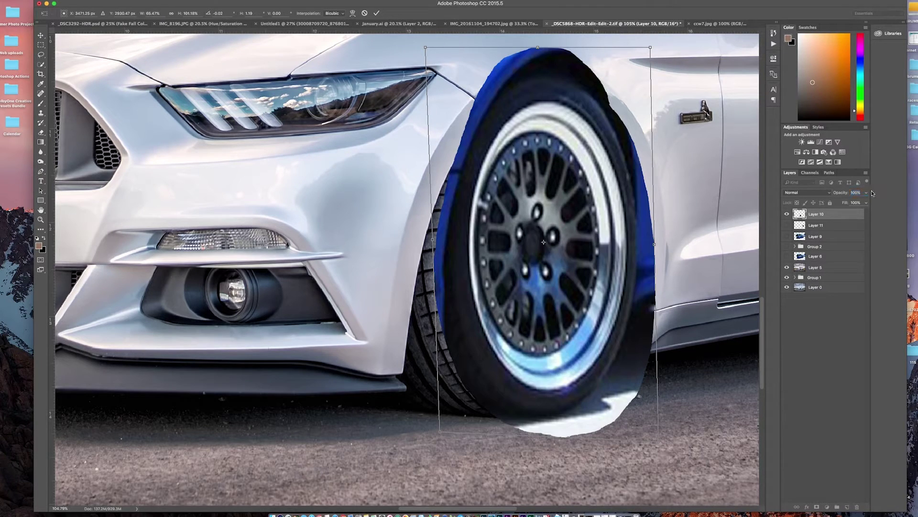
Step: Commit the transform, add a layer mask to the rim overlay, and set a soft 70 px brush
key("Return")
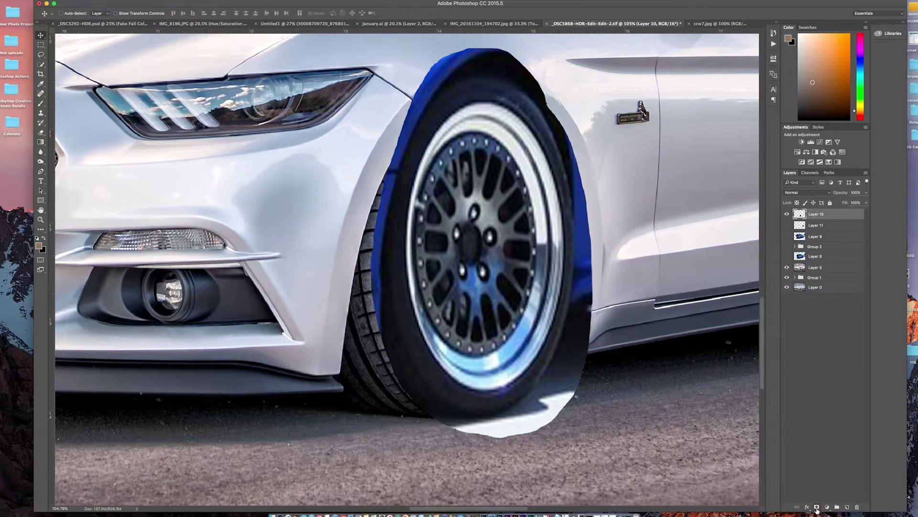
left_click(817, 507)
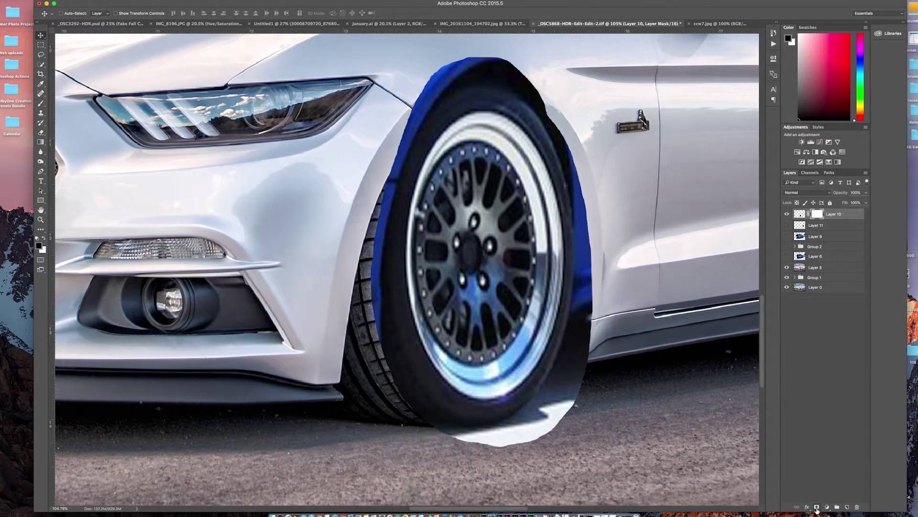
left_click(42, 103)
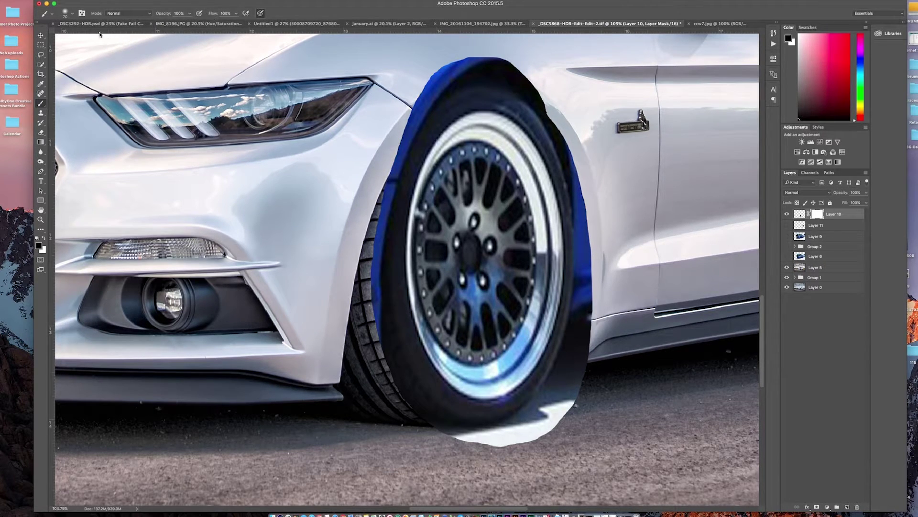
left_click(72, 14)
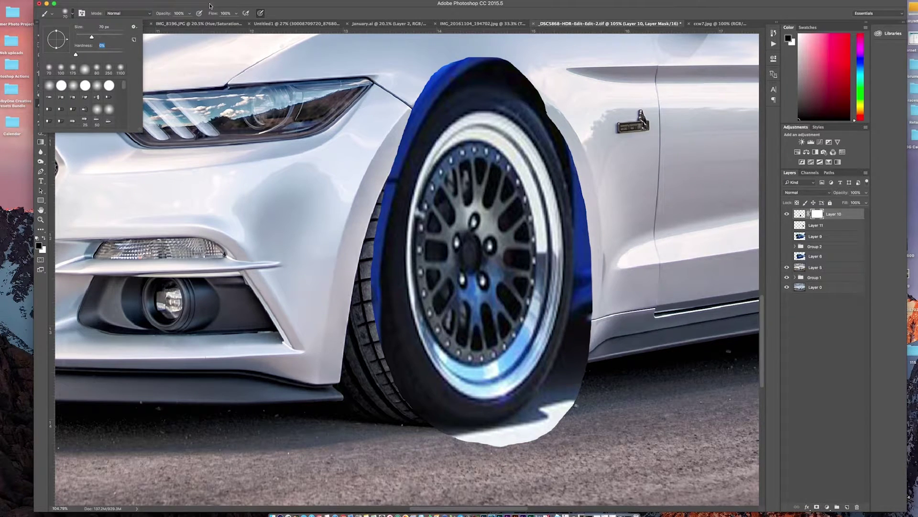
left_click_drag(303, 4, 303, 6)
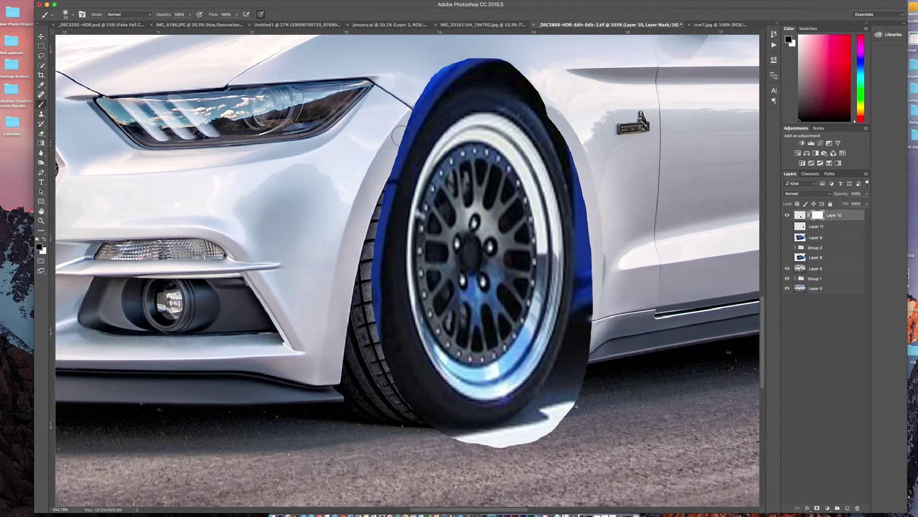
Step: Mask out the blue fender spill and white patch, restoring the tyre sidewall lettering
mouse_move(402, 148)
left_mouse_down()
mouse_move(443, 98)
mouse_move(494, 72)
mouse_move(429, 77)
mouse_move(436, 90)
mouse_move(466, 63)
mouse_move(521, 77)
mouse_move(550, 110)
mouse_move(540, 104)
mouse_move(542, 116)
mouse_move(564, 131)
mouse_move(596, 238)
mouse_move(591, 313)
mouse_move(584, 297)
mouse_move(581, 318)
mouse_move(585, 214)
mouse_move(569, 161)
mouse_move(543, 119)
mouse_move(551, 127)
mouse_move(502, 91)
mouse_move(401, 167)
mouse_move(391, 151)
mouse_move(397, 206)
mouse_move(374, 277)
mouse_move(402, 318)
mouse_move(406, 306)
mouse_move(412, 390)
mouse_move(423, 369)
left_mouse_up()
mouse_move(423, 412)
left_mouse_down()
mouse_move(502, 439)
mouse_move(548, 430)
mouse_move(571, 407)
mouse_move(586, 356)
mouse_move(521, 416)
mouse_move(567, 402)
mouse_move(528, 440)
mouse_move(495, 425)
mouse_move(511, 412)
mouse_move(560, 261)
left_mouse_up()
mouse_move(497, 402)
left_mouse_down()
mouse_move(407, 287)
mouse_move(404, 253)
left_mouse_up()
scroll(258, 353, "down", 10)
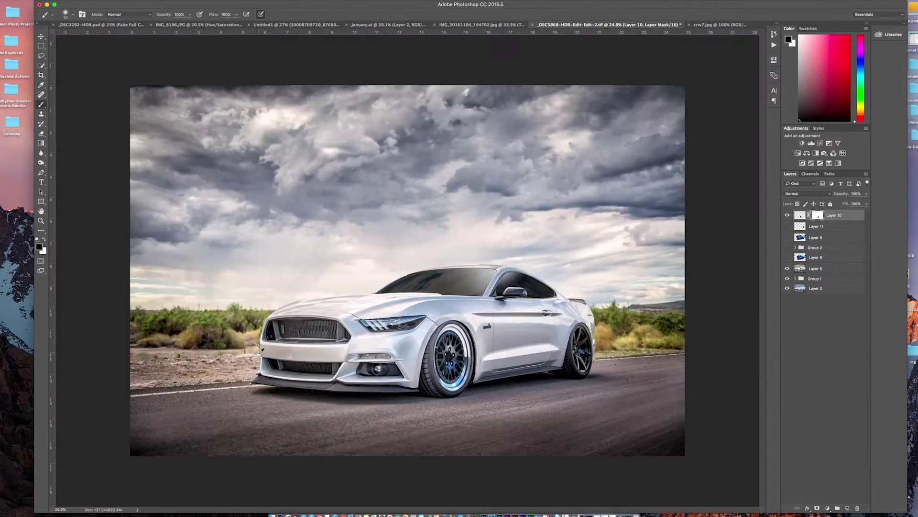
Step: Compare the front rim overlay on and off, then make Layer 11, the rear rim copy, visible
scroll(260, 352, "up", 6)
scroll(260, 352, "down", 3)
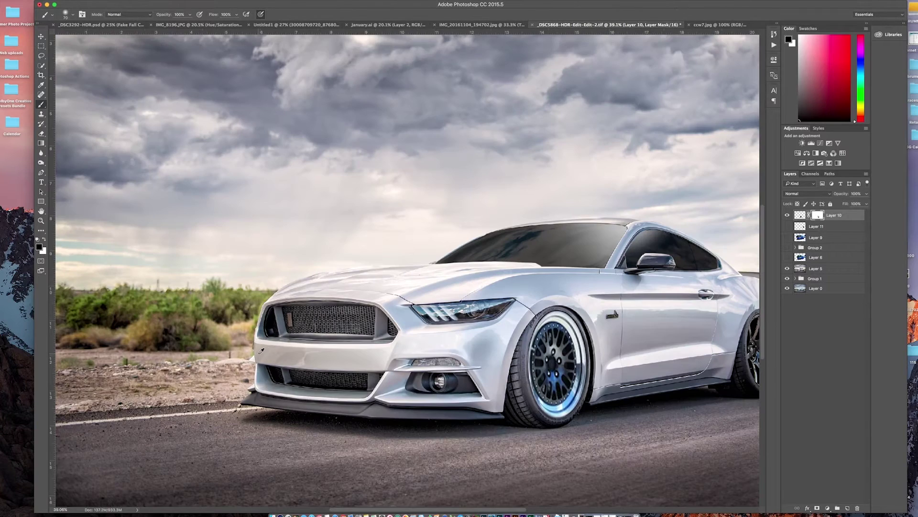
scroll(258, 353, "right", 5)
scroll(259, 353, "down", 3)
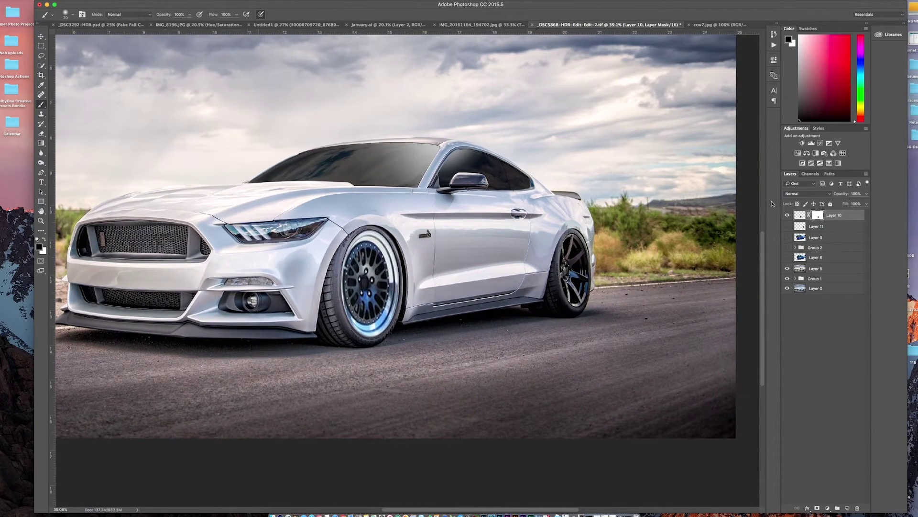
left_click(790, 216)
left_click(790, 215)
left_click(788, 227)
scroll(643, 228, "up", 5)
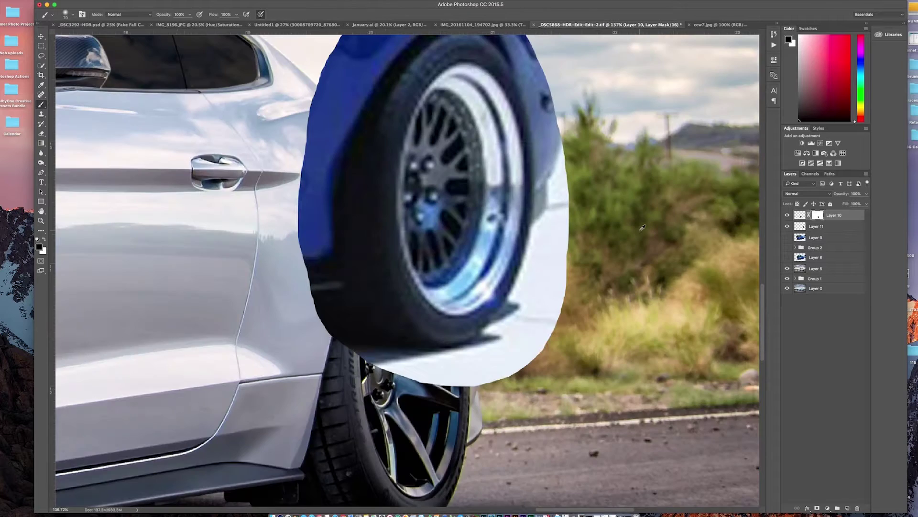
scroll(642, 227, "down", 2)
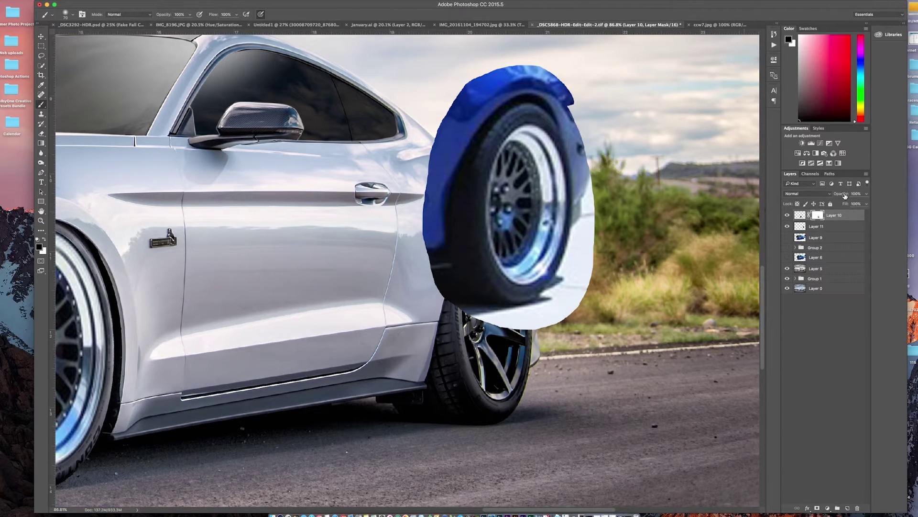
Step: Move Layer 11 onto the Mustang's rear wheel and lower its opacity to about 59%
key("v")
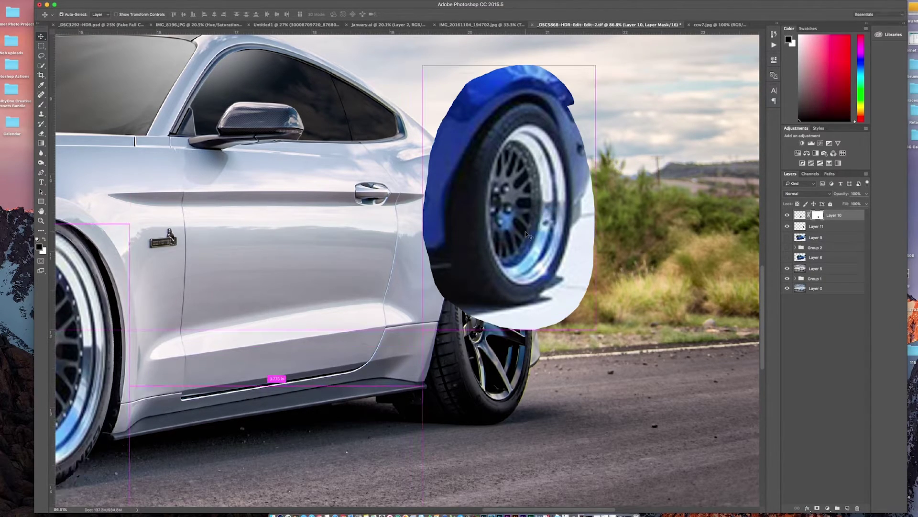
left_click(824, 229)
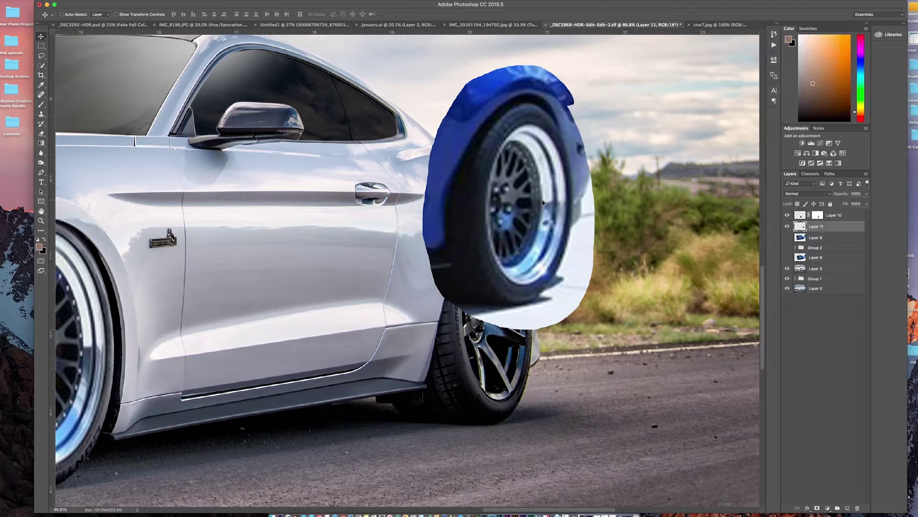
left_click_drag(507, 201, 493, 323)
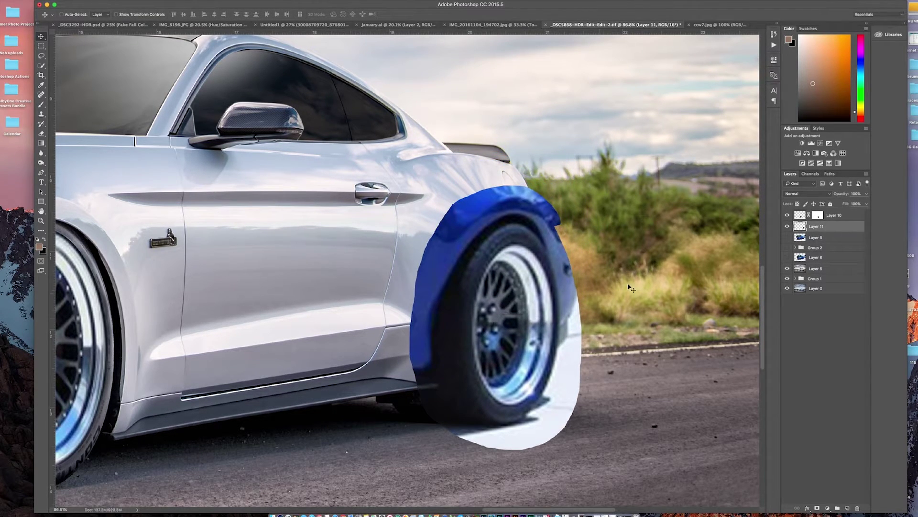
left_click_drag(845, 194, 826, 197)
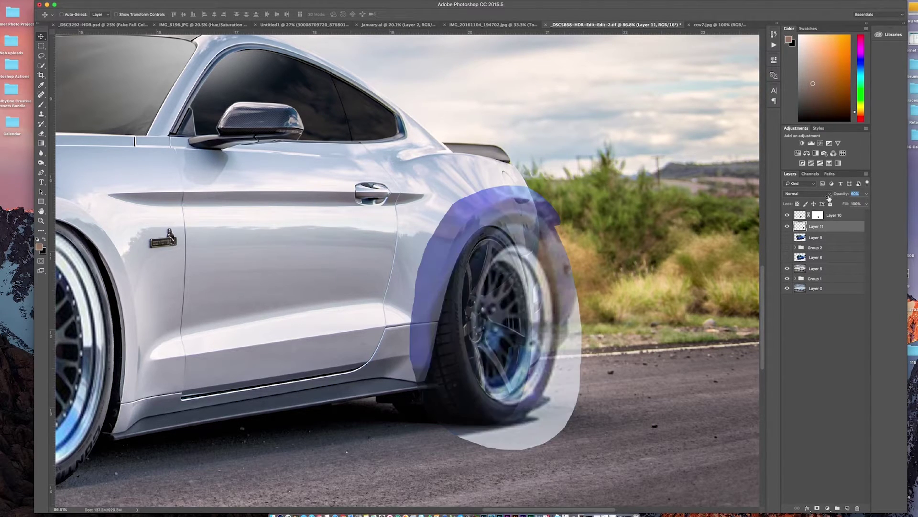
scroll(656, 329, "up", 3)
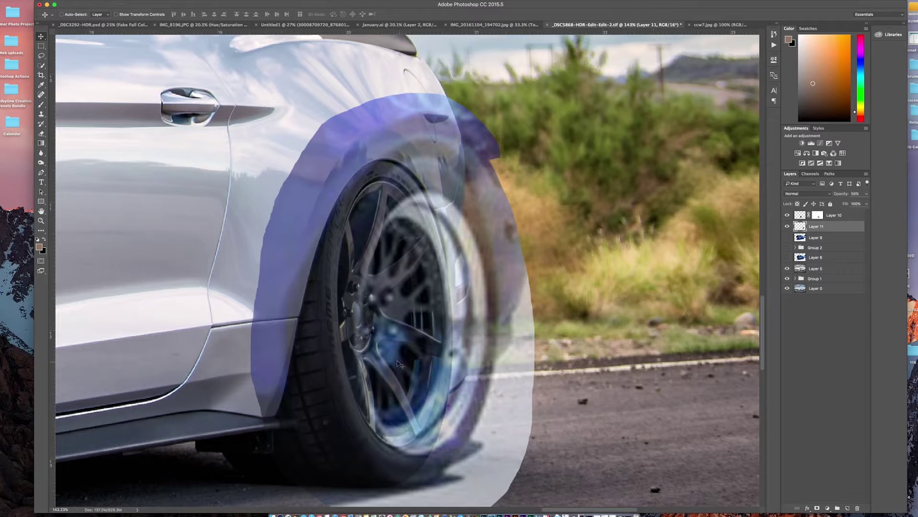
left_click_drag(349, 290, 353, 315)
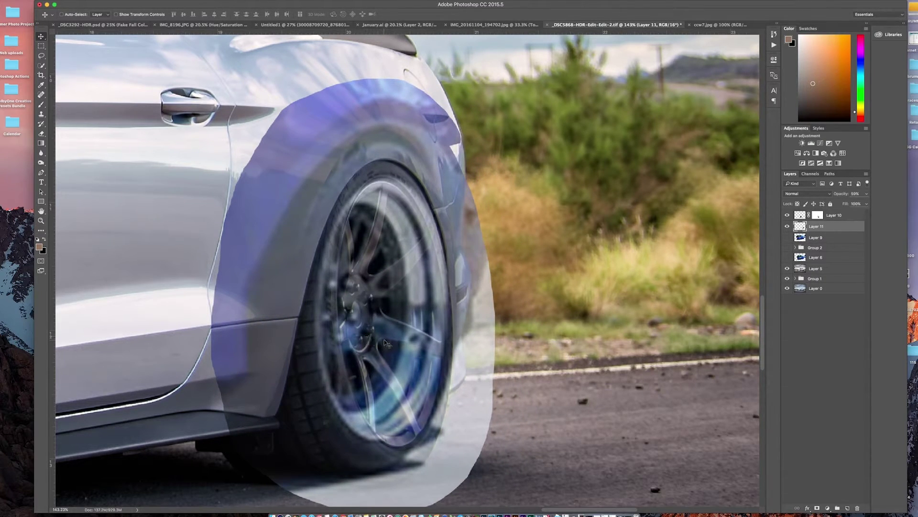
Step: Free-transform the rear rim overlay, skewing it to match the rear wheel
key("super")
key("super+t")
scroll(386, 341, "down", 4)
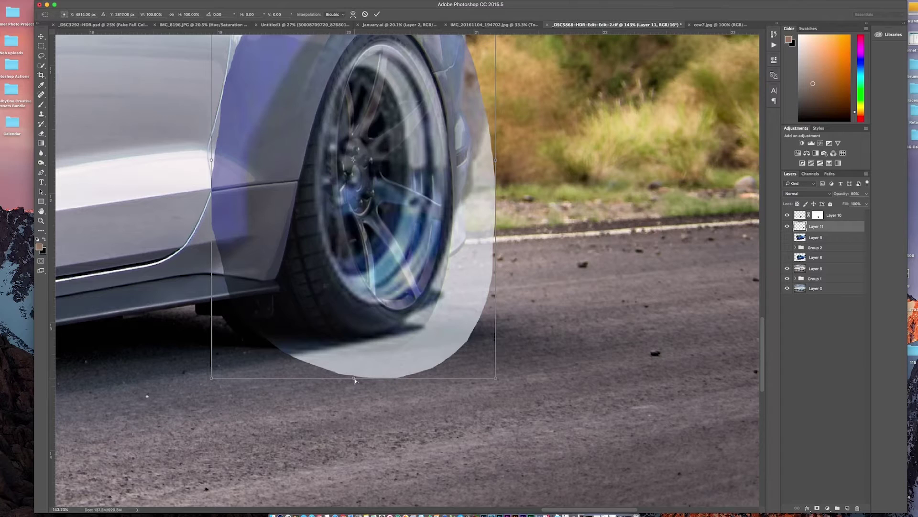
left_click_drag(355, 381, 373, 384)
scroll(373, 383, "up", 2)
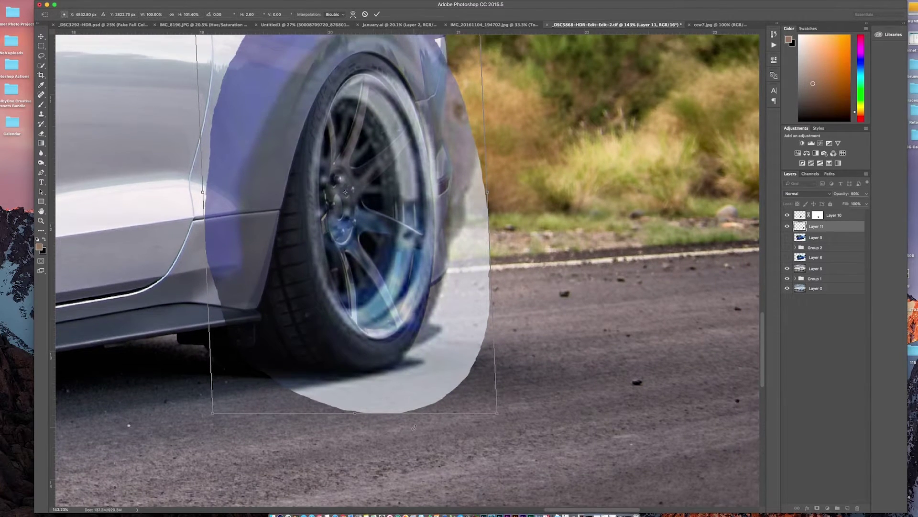
scroll(414, 426, "up", 3)
scroll(353, 111, "up", 3)
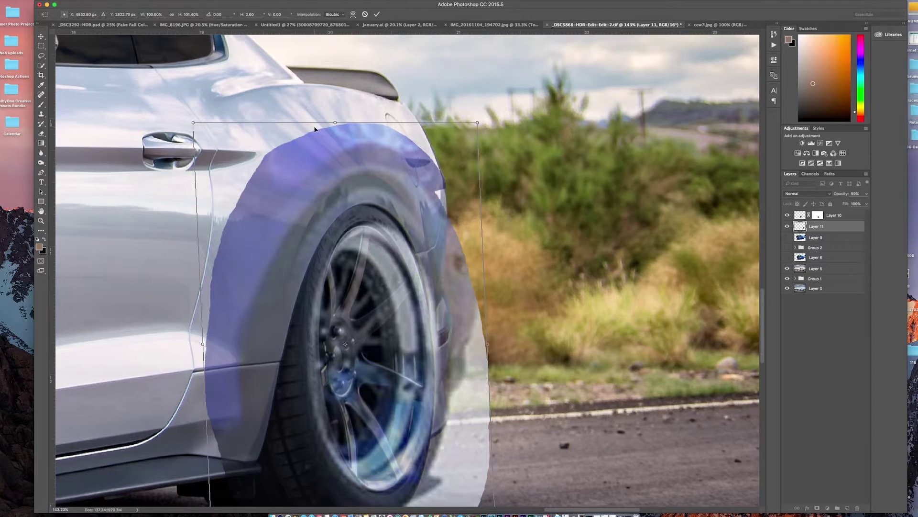
scroll(315, 129, "down", 8)
scroll(496, 272, "up", 5)
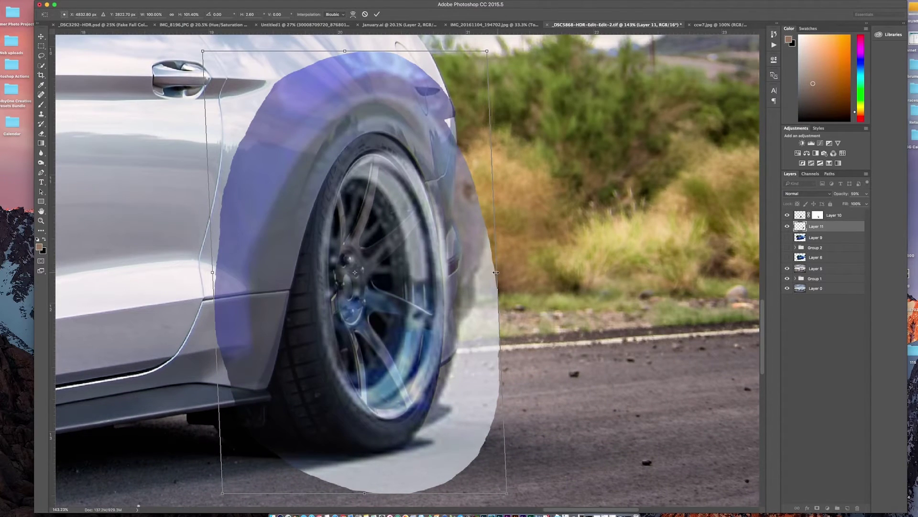
Step: Narrow the rear rim overlay from both sides, set 100% opacity, and commit the transform
left_click_drag(496, 272, 478, 272)
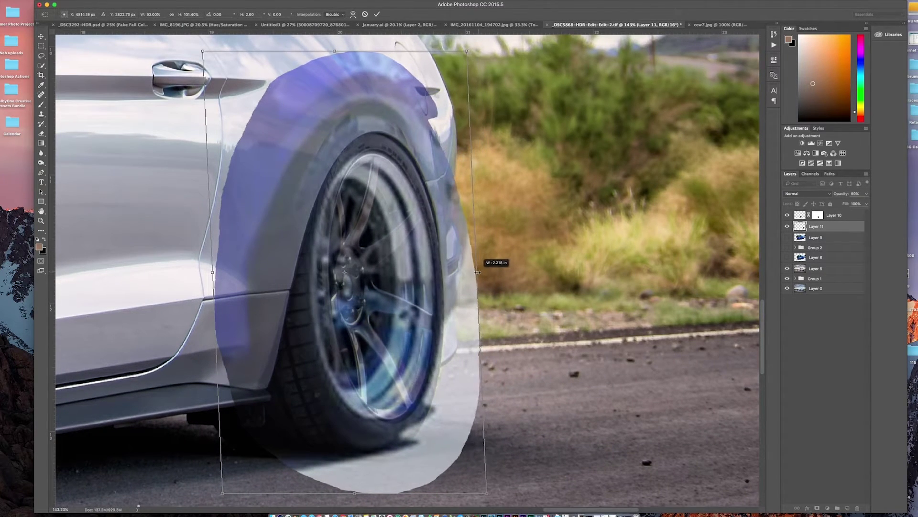
left_click_drag(223, 492, 240, 492)
scroll(402, 366, "down", 2)
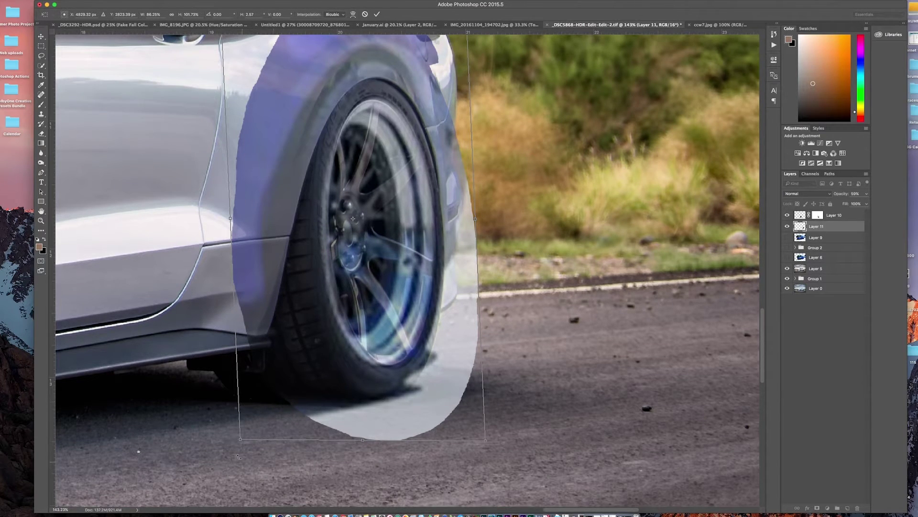
key("0")
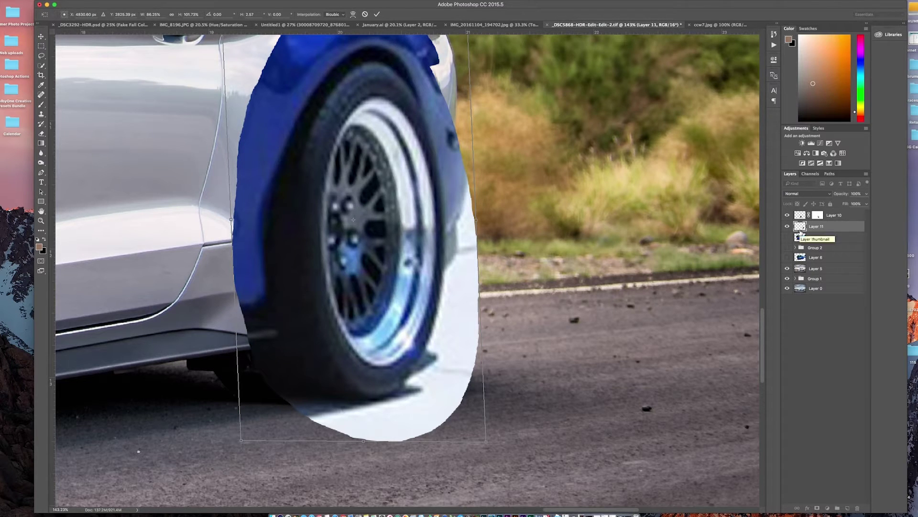
key("Return")
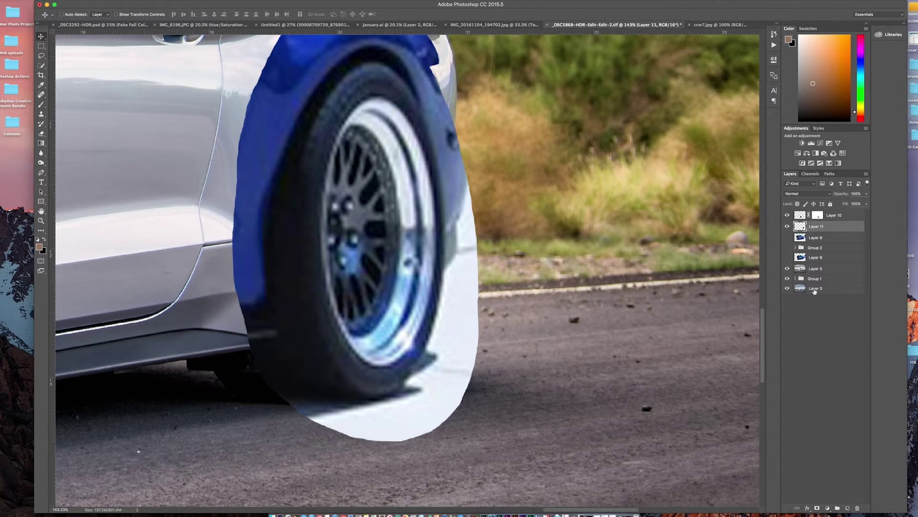
Step: Mask Layer 11, painting out the dark edge, blue fender and white patch around the tyre
left_click(818, 509)
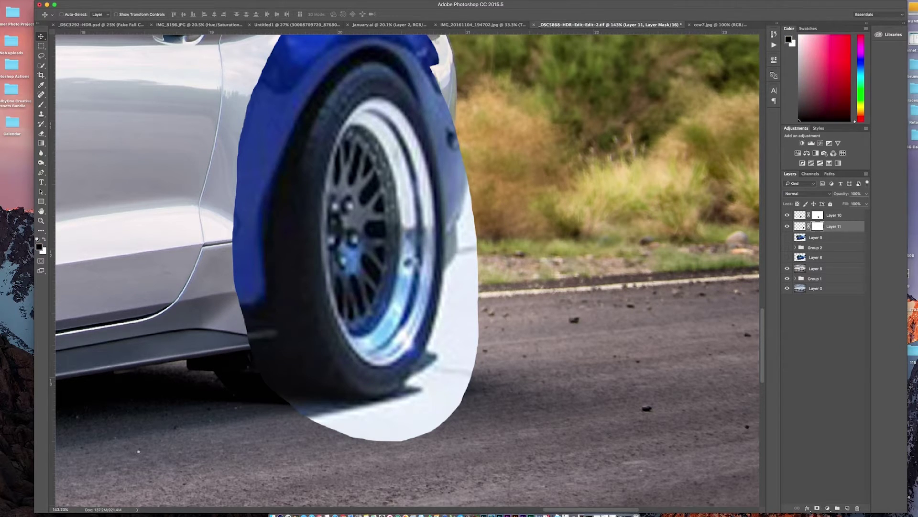
left_click(40, 106)
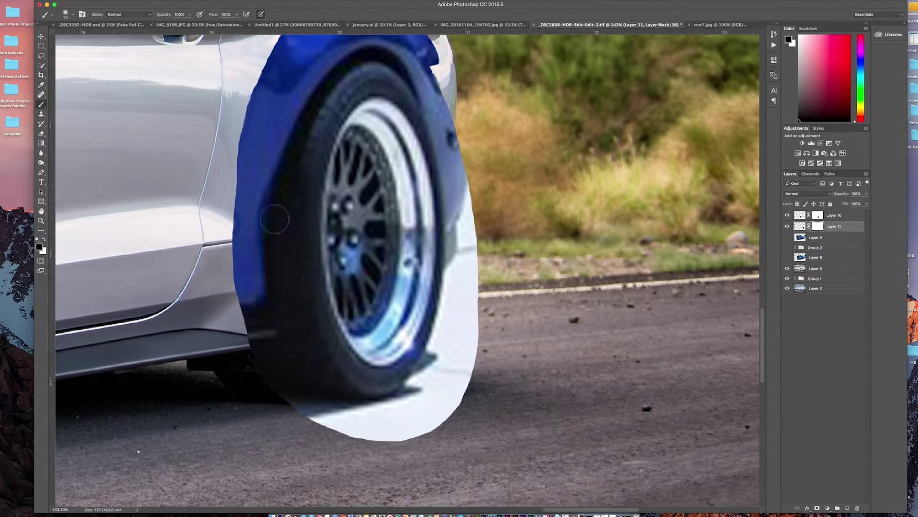
mouse_move(263, 257)
left_mouse_down()
mouse_move(245, 251)
mouse_move(253, 213)
mouse_move(266, 277)
mouse_move(261, 137)
left_mouse_up()
key("bracketright")
key("bracketright")
key("bracketright")
scroll(256, 191, "up", 5)
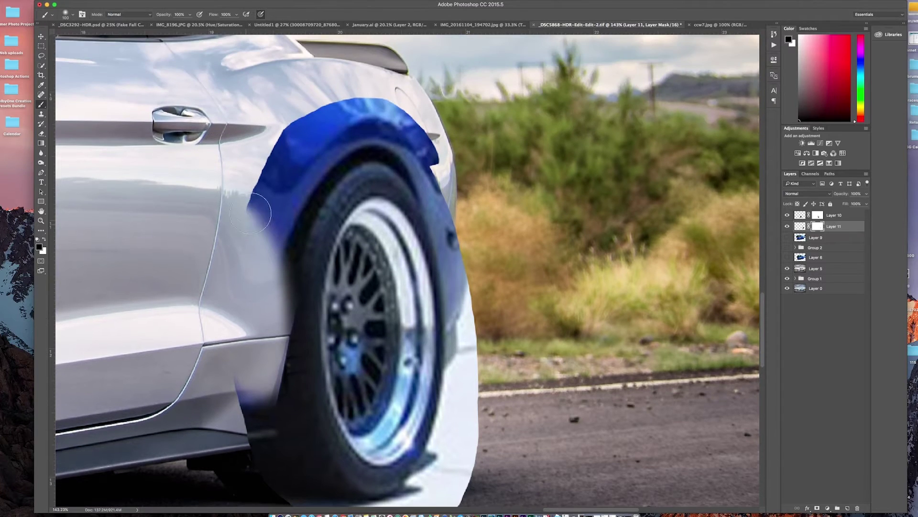
mouse_move(251, 213)
left_mouse_down()
mouse_move(285, 230)
mouse_move(294, 282)
mouse_move(302, 212)
mouse_move(342, 144)
mouse_move(411, 139)
mouse_move(294, 148)
mouse_move(335, 108)
mouse_move(406, 124)
mouse_move(430, 181)
mouse_move(424, 157)
mouse_move(452, 277)
mouse_move(469, 260)
mouse_move(481, 334)
mouse_move(478, 401)
mouse_move(431, 474)
left_mouse_up()
scroll(244, 274, "down", 5)
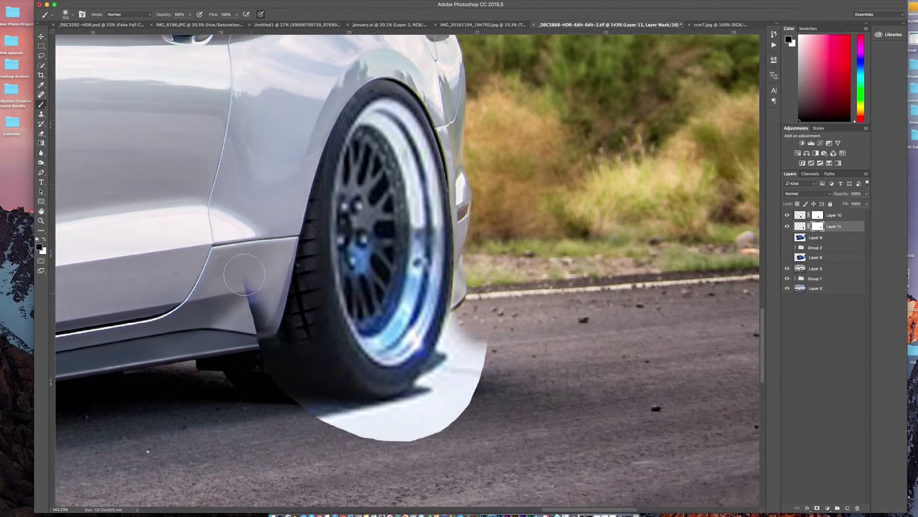
mouse_move(245, 274)
left_mouse_down()
mouse_move(458, 393)
mouse_move(447, 365)
mouse_move(311, 330)
left_mouse_up()
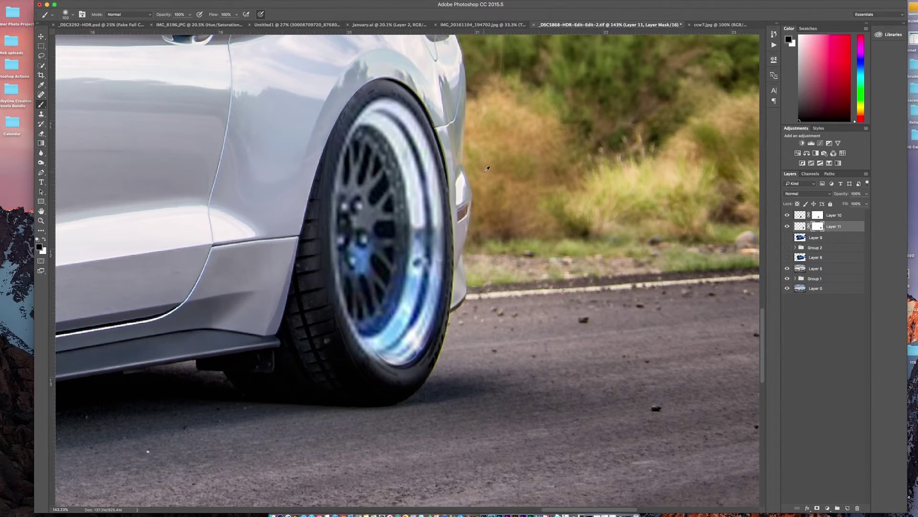
scroll(487, 168, "down", 8)
scroll(132, 98, "up", 1)
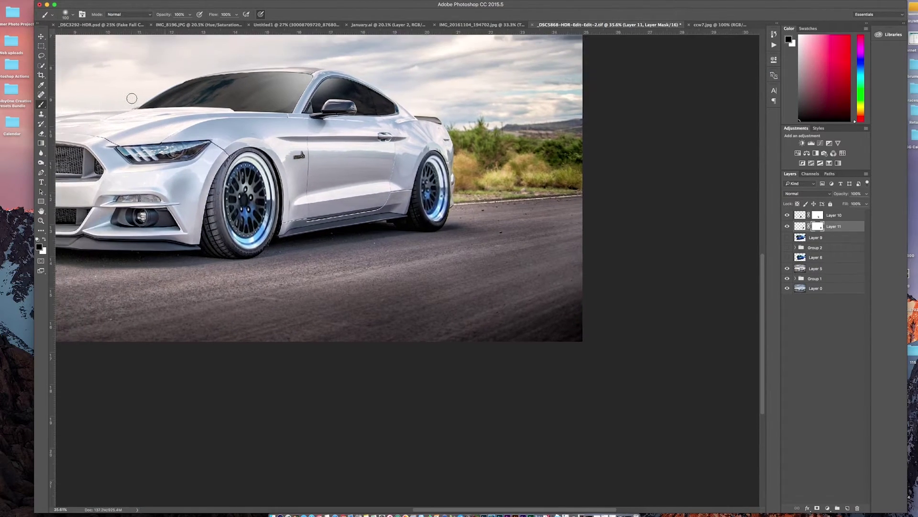
scroll(132, 98, "down", 2)
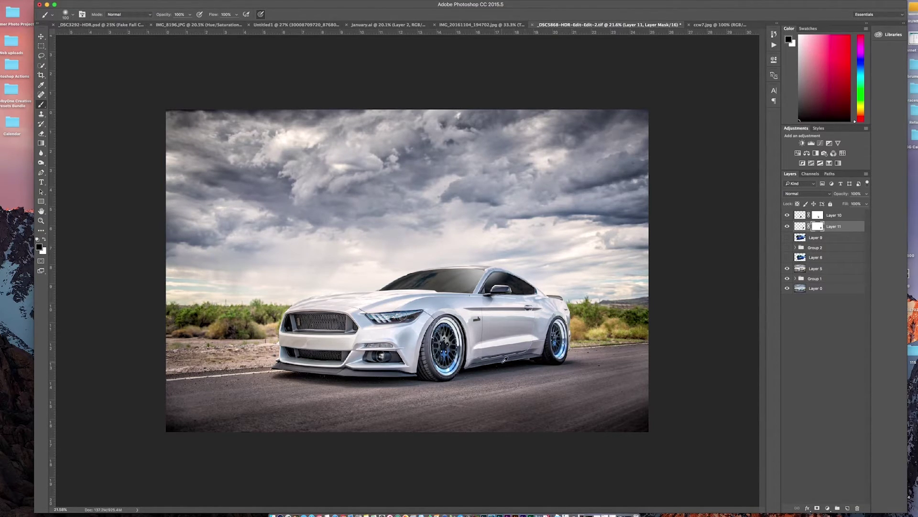
scroll(502, 361, "up", 3)
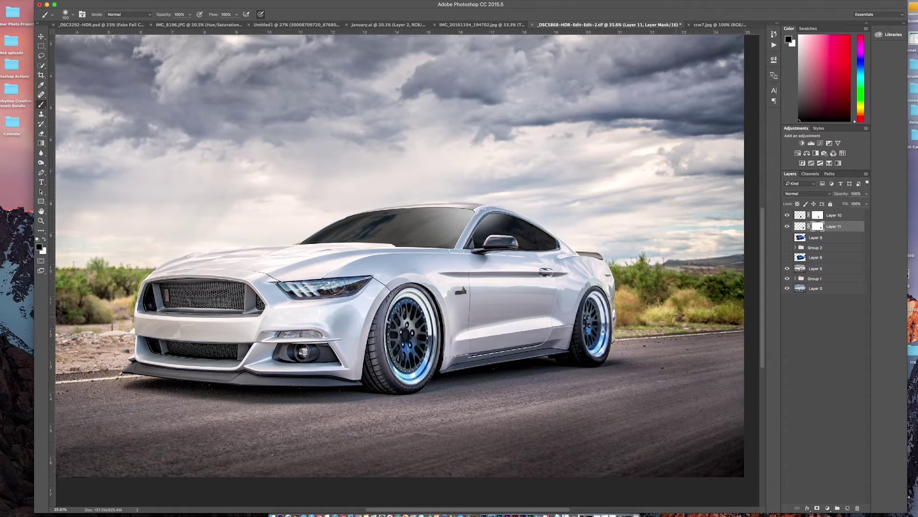
Step: Group Layers 10 and 11 and clip a new Hue/Saturation adjustment layer to that group
left_click(853, 217)
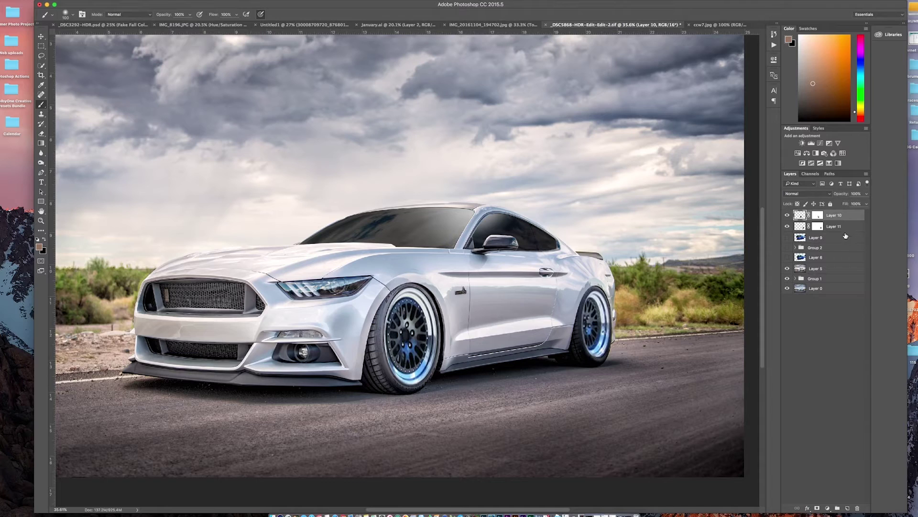
left_click(839, 226, "shift")
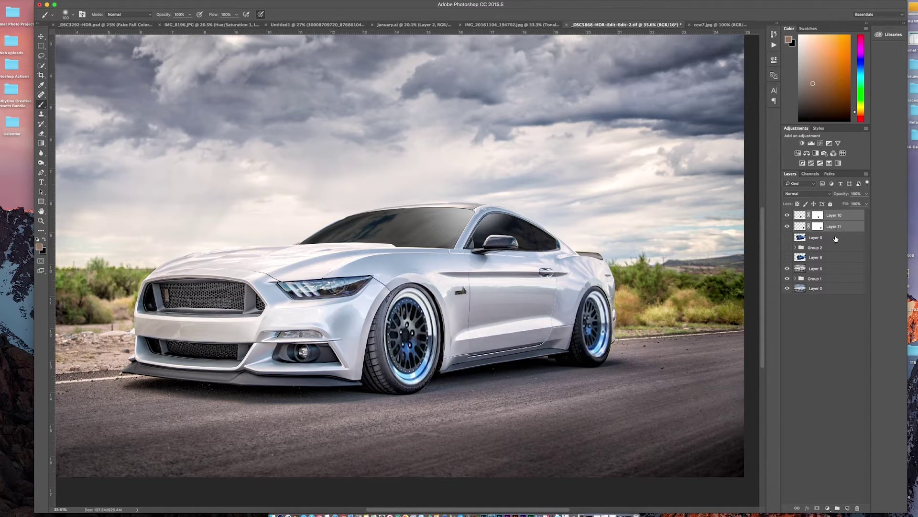
left_click(837, 509)
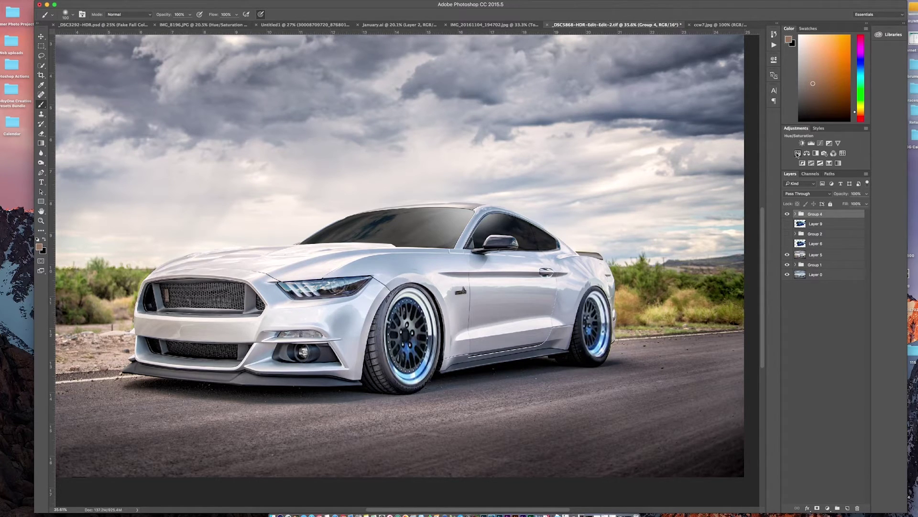
left_click(797, 153)
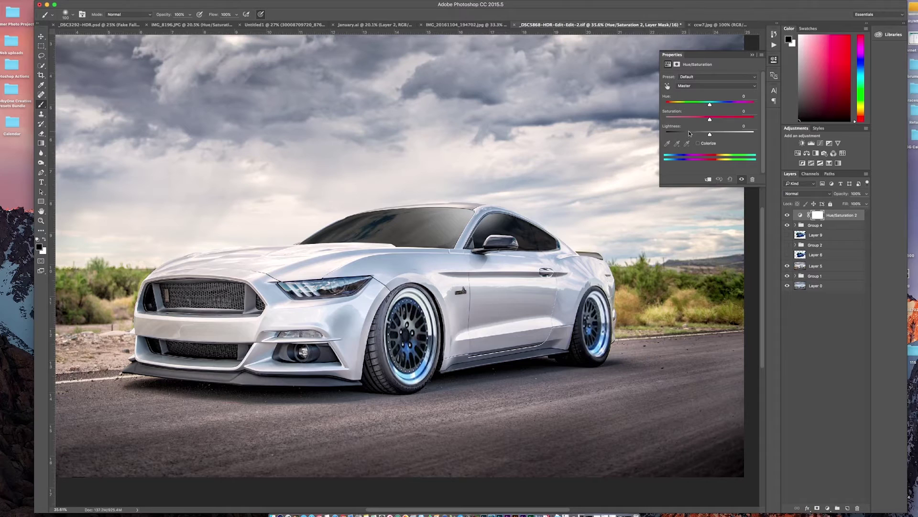
right_click(862, 221)
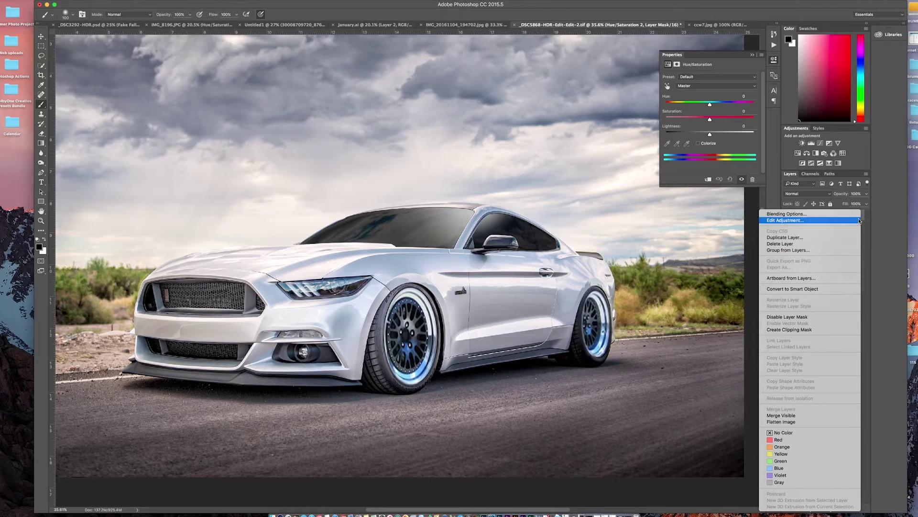
left_click(799, 330)
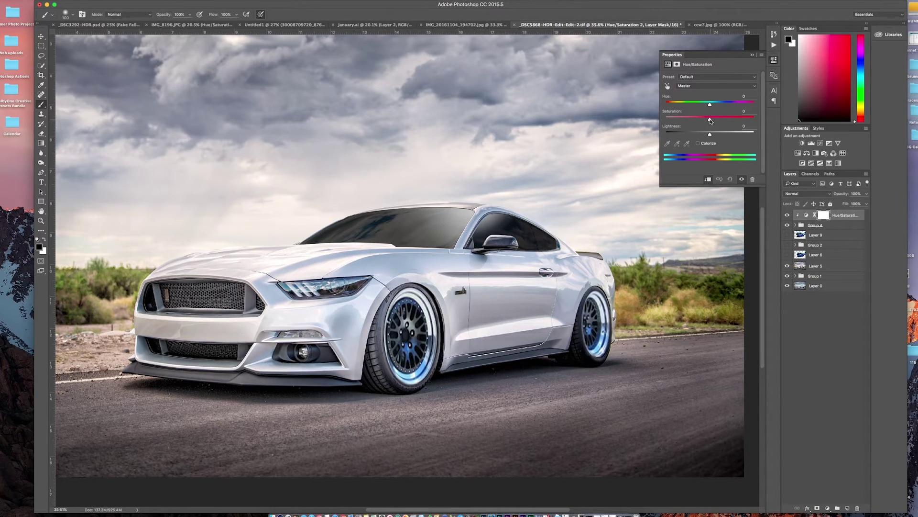
Step: Test lowering overall saturation, restore it, then target only the Blues colour range
left_click_drag(710, 120, 685, 123)
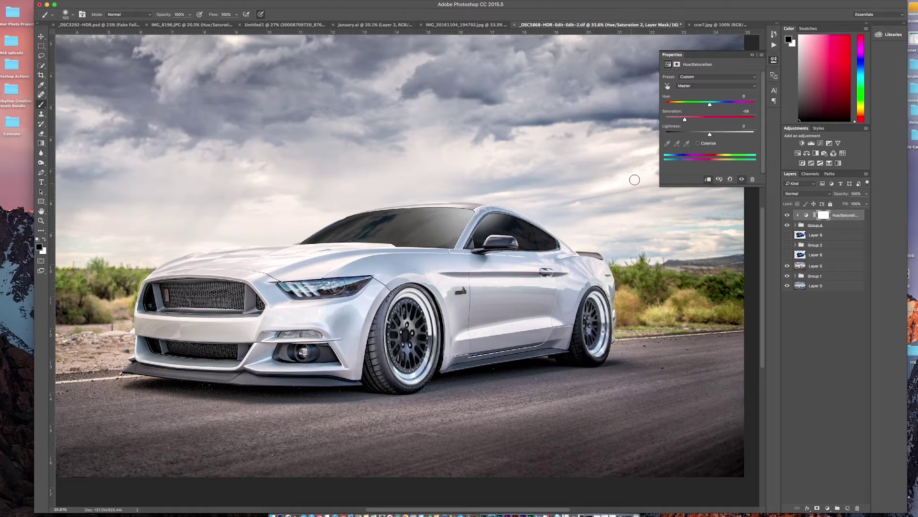
left_click_drag(685, 121, 711, 119)
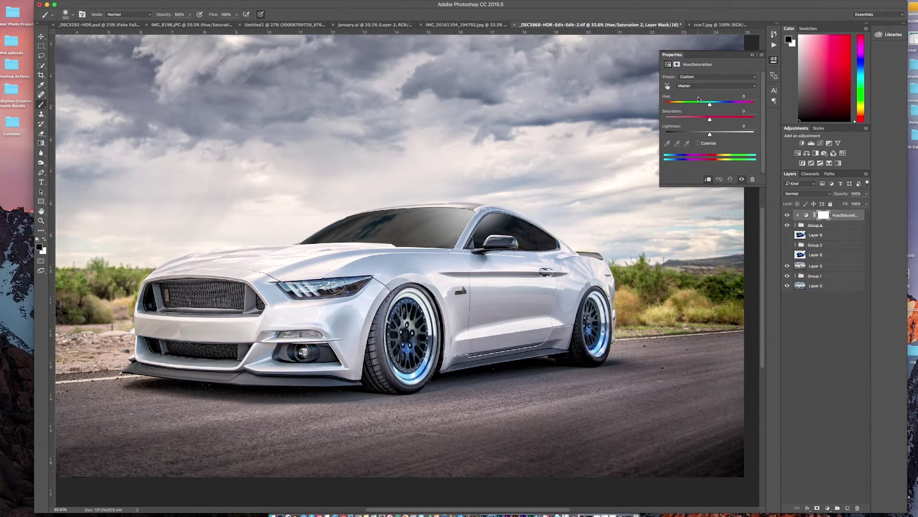
left_click(699, 87)
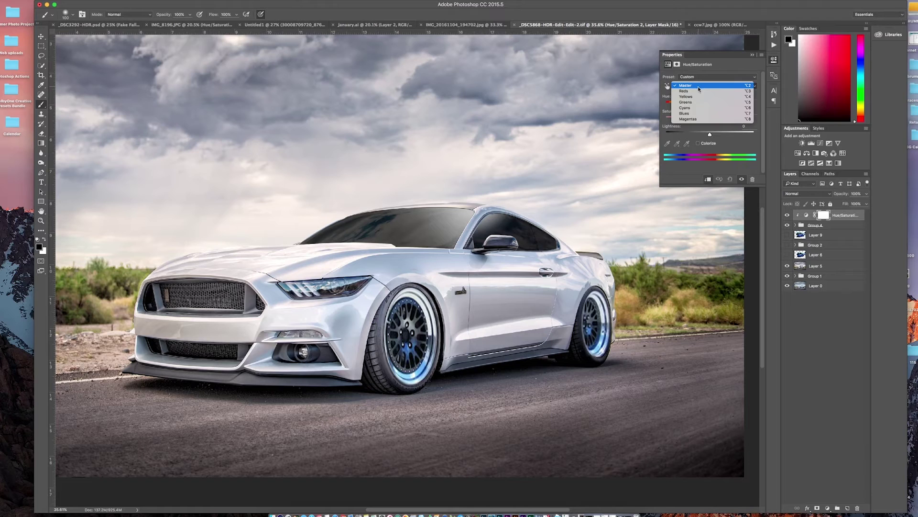
left_click(683, 115)
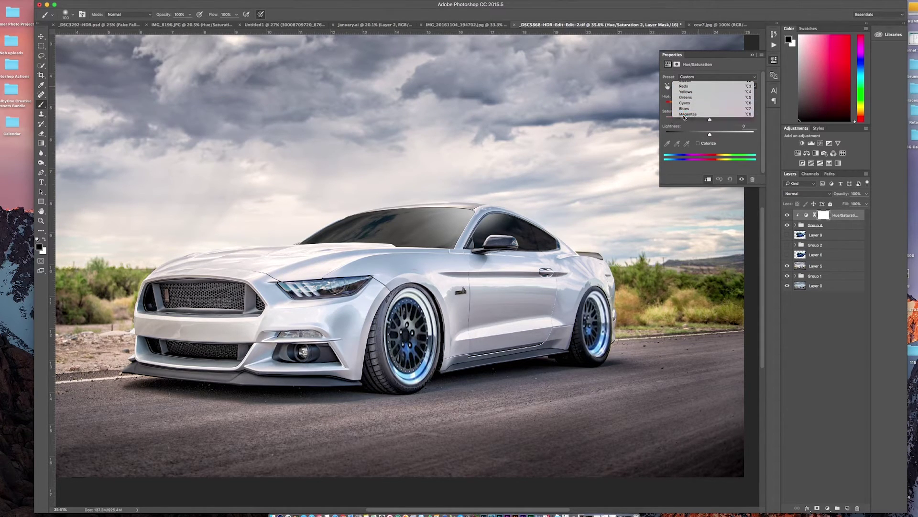
Step: Try several Blues hue shifts, return hue to neutral, and cut Blues saturation to -65
left_click_drag(709, 120, 687, 124)
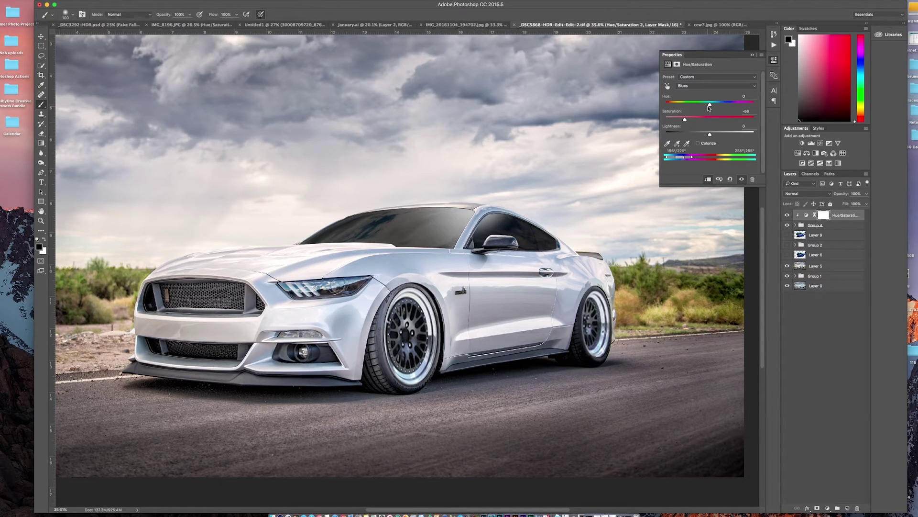
left_click_drag(684, 119, 709, 121)
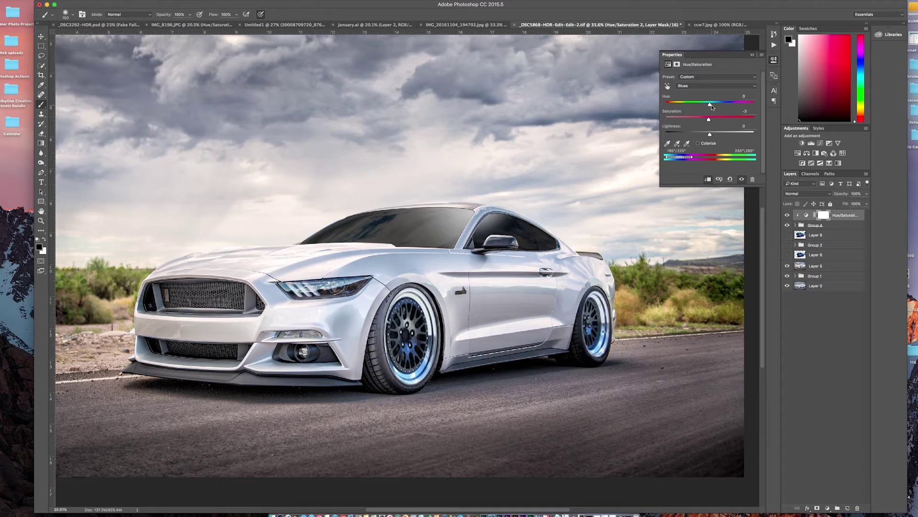
left_click_drag(711, 106, 694, 108)
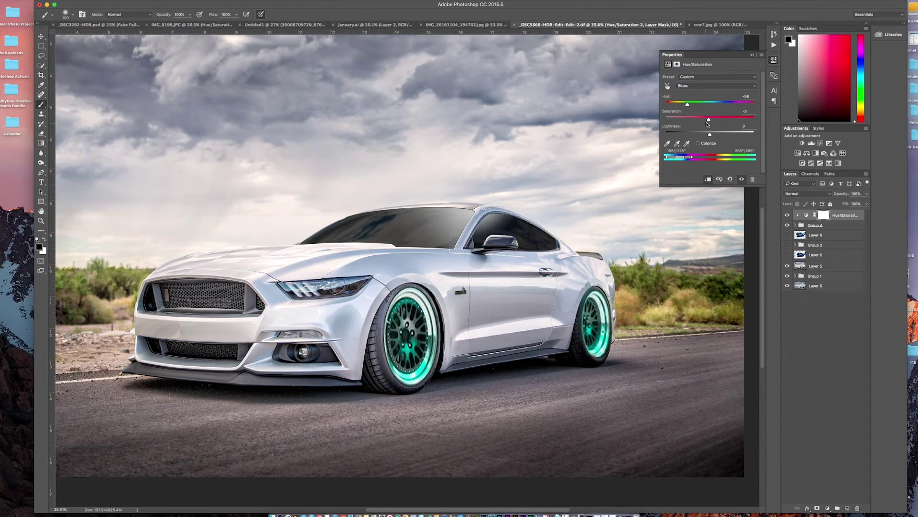
left_click_drag(709, 120, 689, 122)
mouse_move(688, 106)
left_mouse_down()
mouse_move(664, 105)
mouse_move(764, 102)
mouse_move(697, 104)
left_mouse_up()
left_click_drag(697, 105, 710, 104)
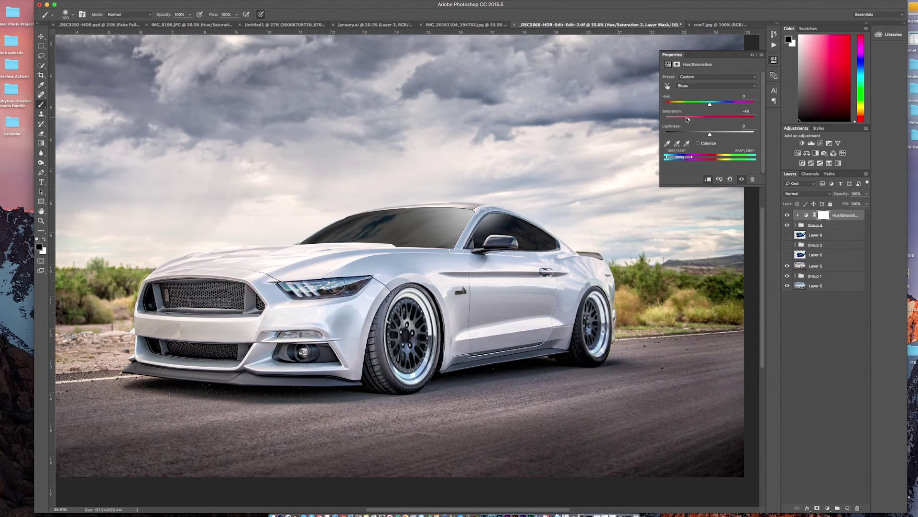
left_click_drag(689, 121, 682, 121)
left_click(752, 55)
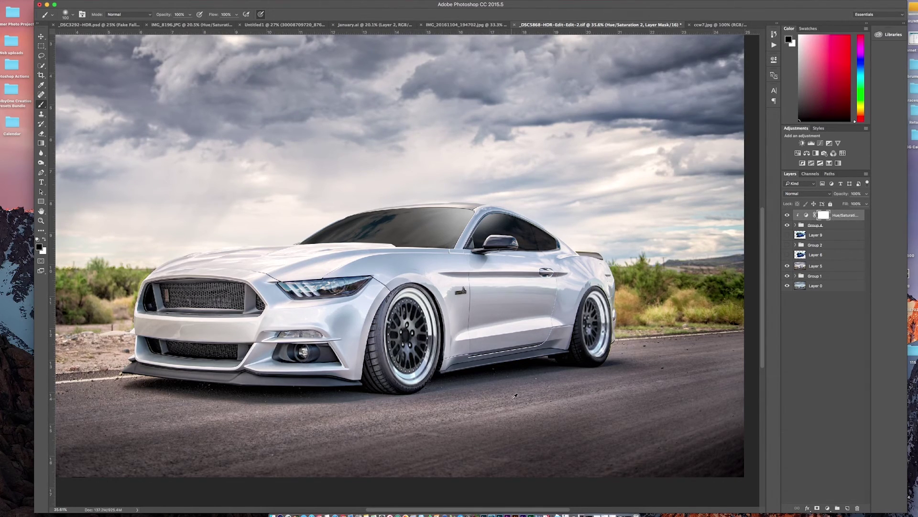
scroll(516, 396, "down", 5)
scroll(515, 396, "up", 8)
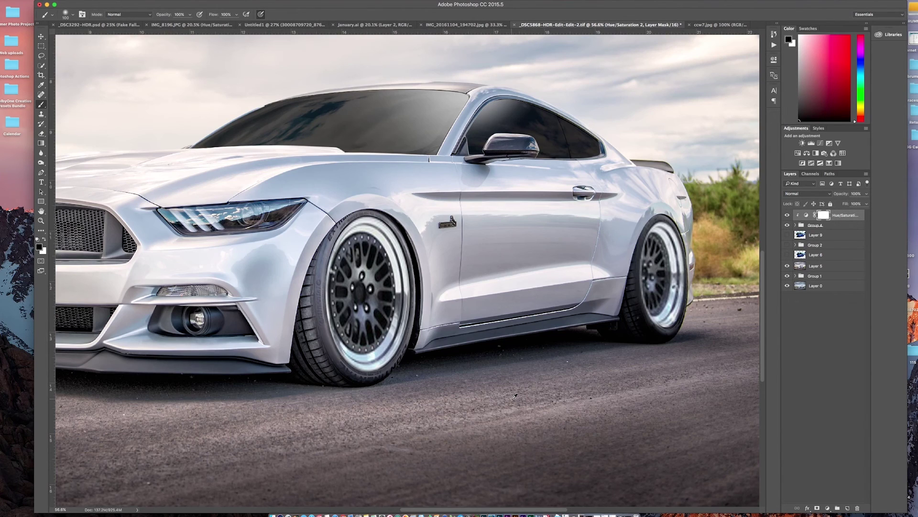
scroll(515, 396, "down", 4)
scroll(513, 398, "up", 3)
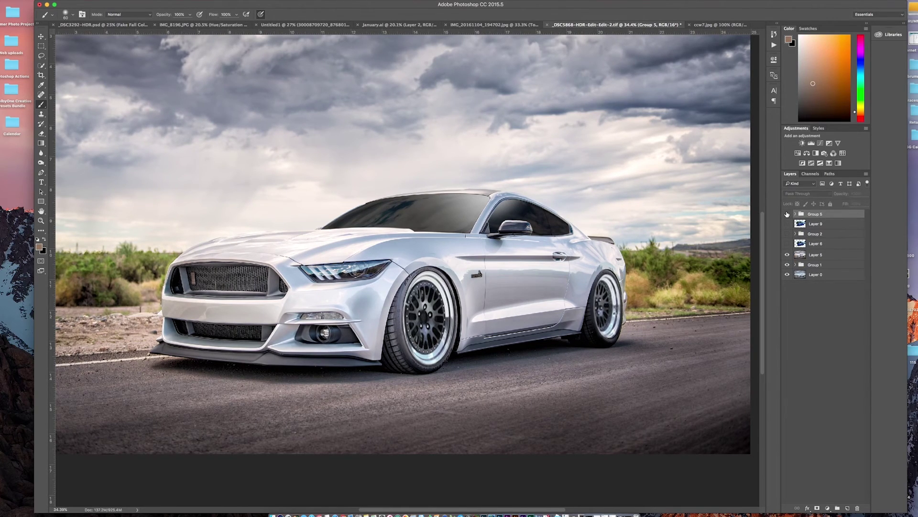
left_click(787, 224)
left_click(787, 224)
left_click(787, 213)
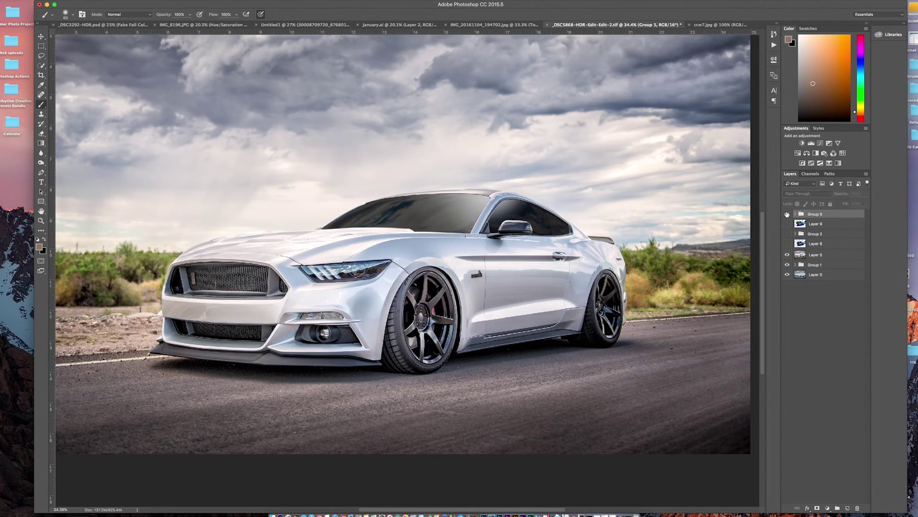
left_click(787, 213)
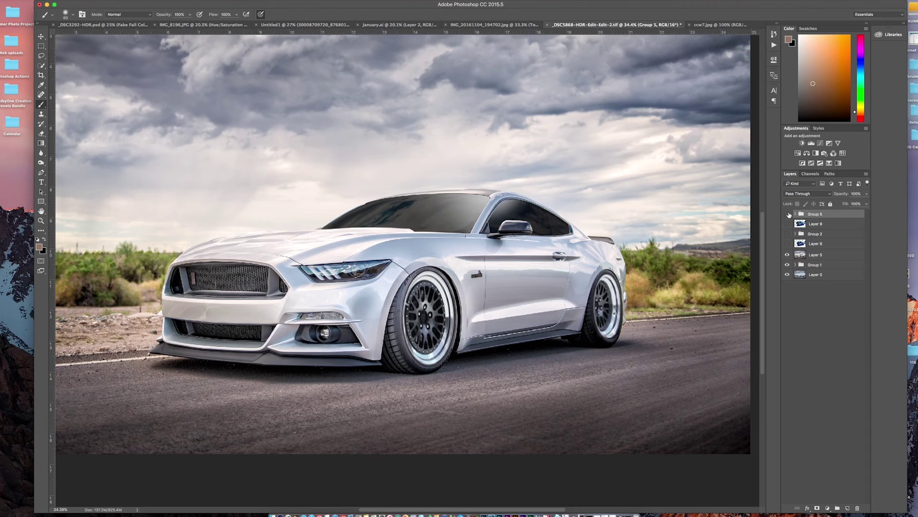
left_click(789, 215)
left_click(789, 215)
left_click(789, 215)
left_click(789, 215)
scroll(420, 300, "down", 3)
scroll(460, 349, "up", 2)
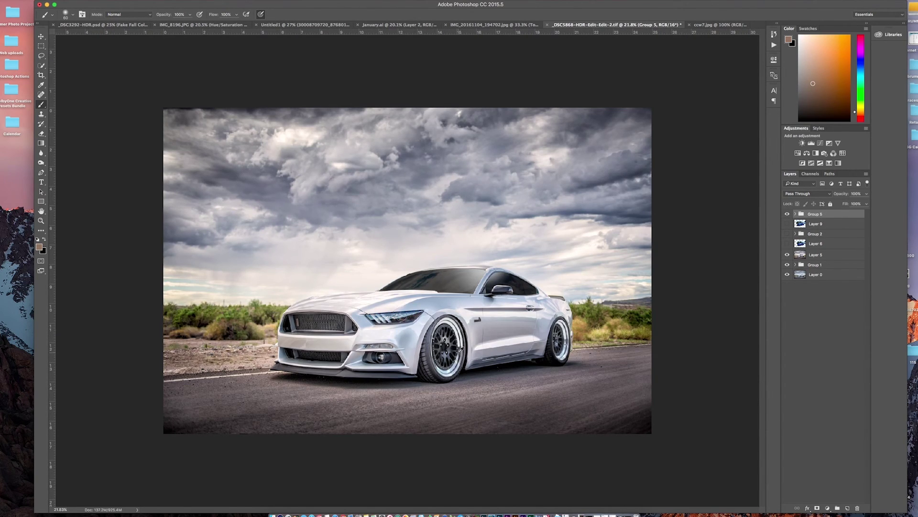
scroll(459, 351, "up", 4)
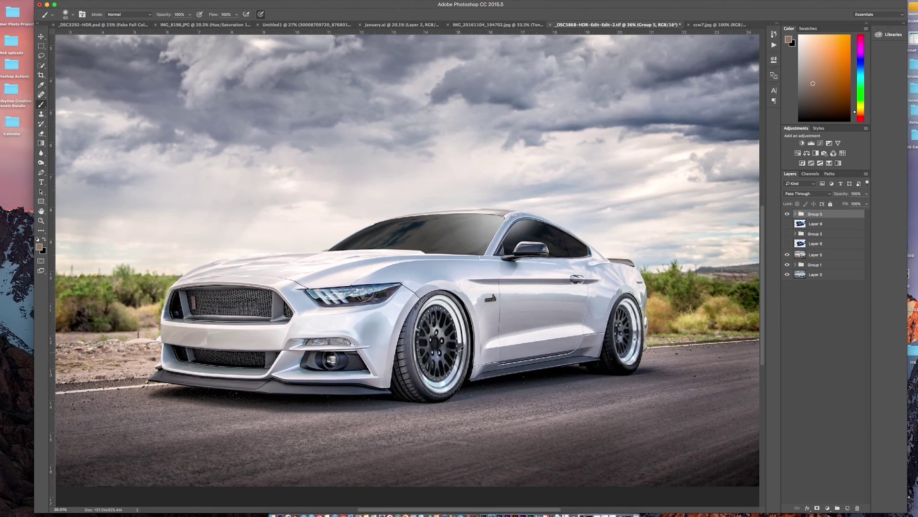
scroll(460, 350, "down", 2)
scroll(460, 351, "down", 2)
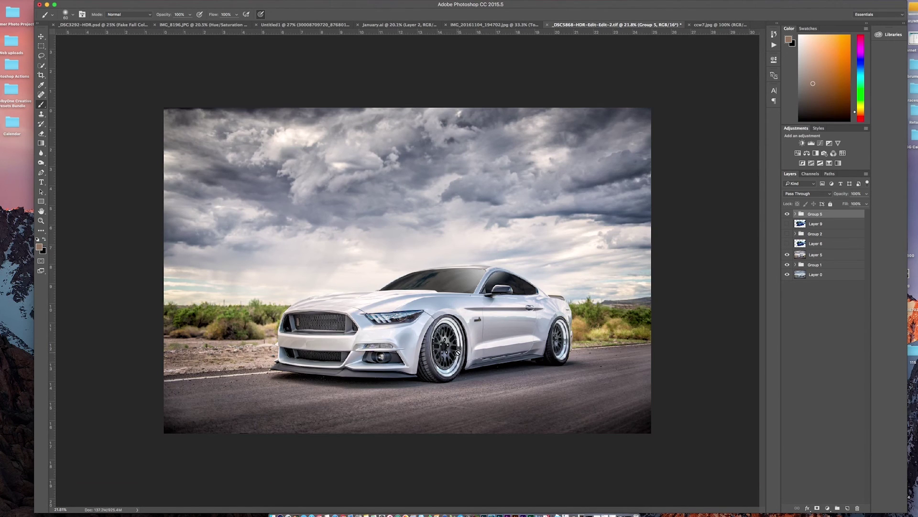